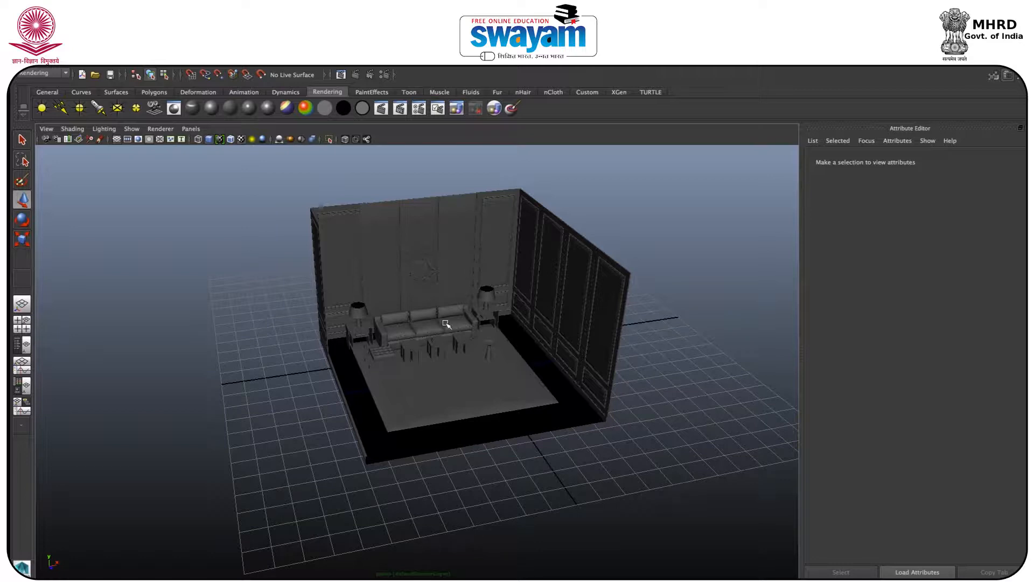
Step: Hide the Attribute Editor to enlarge the viewport showing the room model
left_click_drag(374, 328, 430, 276, "alt")
scroll(406, 303, "up", 6)
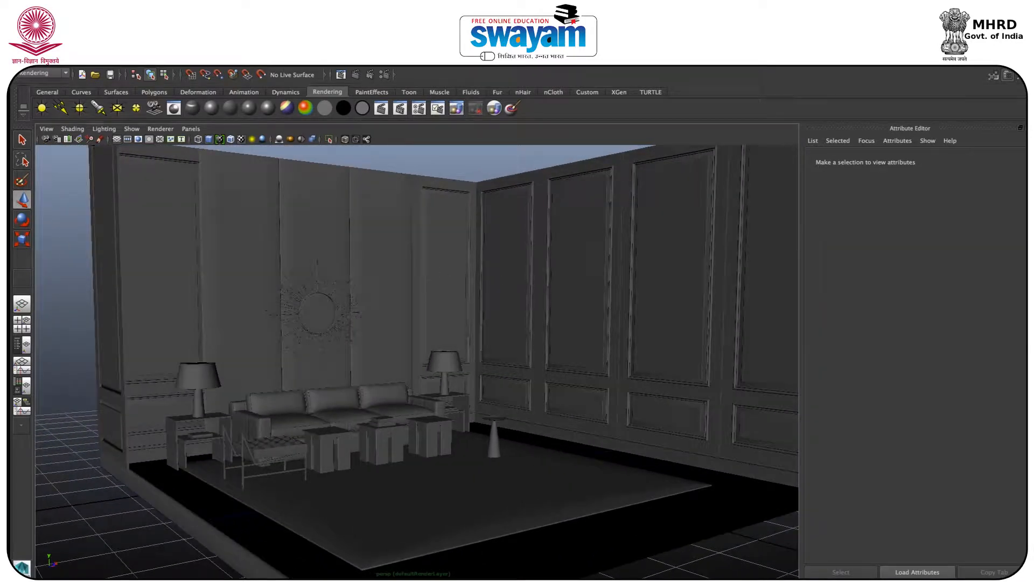
key("ctrl+a")
key("ctrl+a")
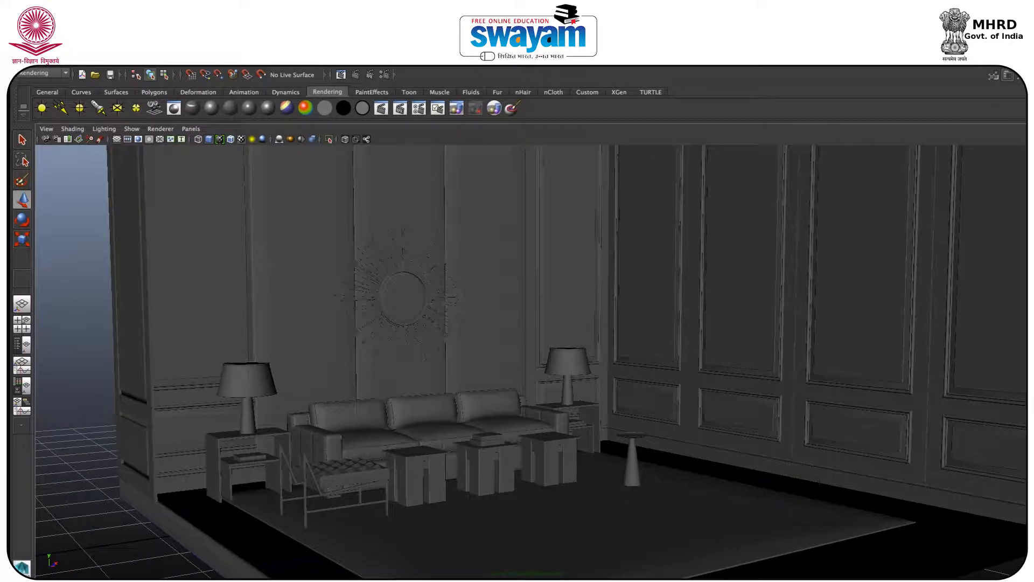
scroll(696, 298, "down", 10)
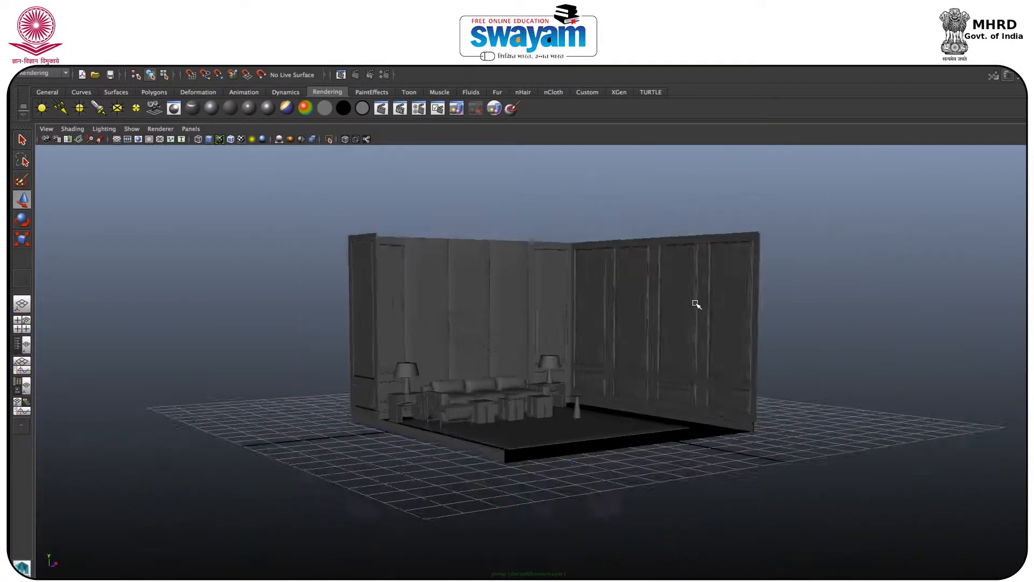
Step: Select the whole room model and rename its parent group7 as Int in the Outliner
left_click_drag(353, 247, 712, 455)
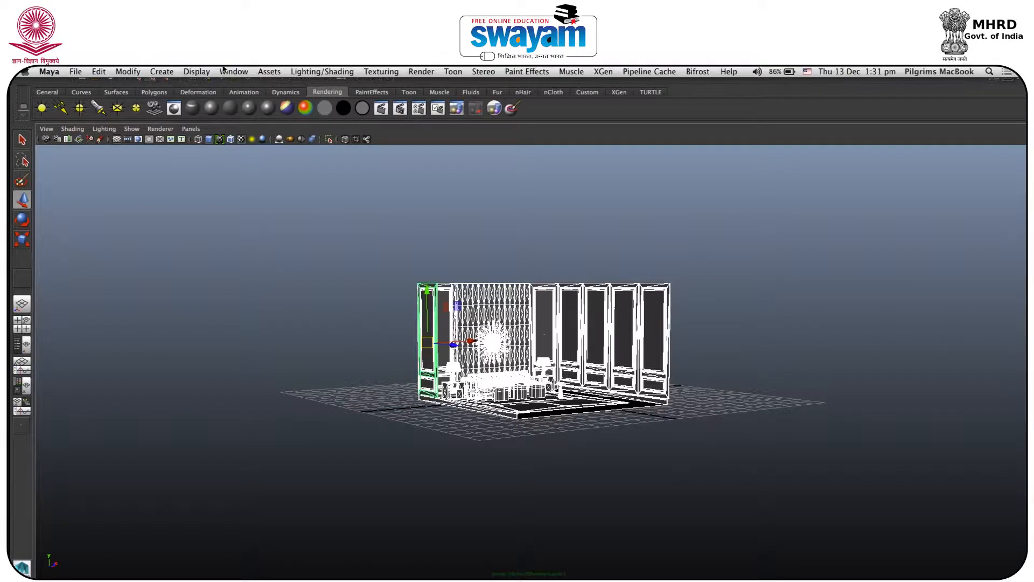
left_click(229, 71)
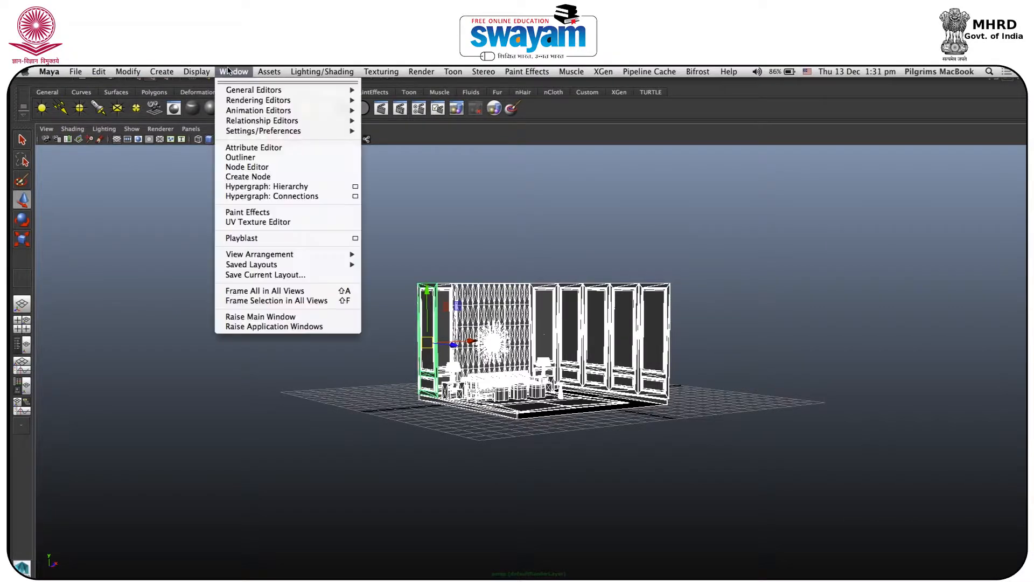
left_click(240, 157)
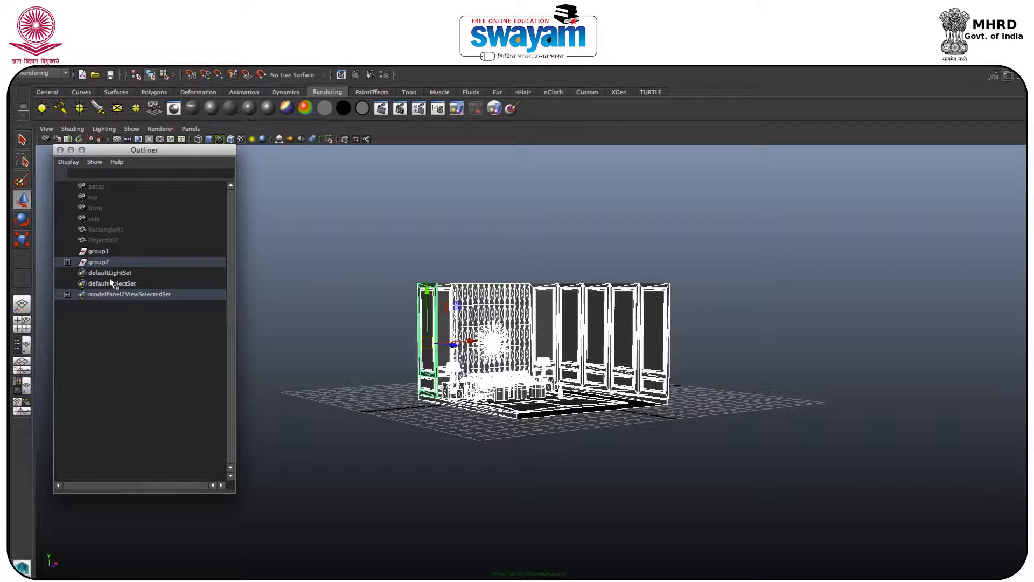
left_click(93, 263)
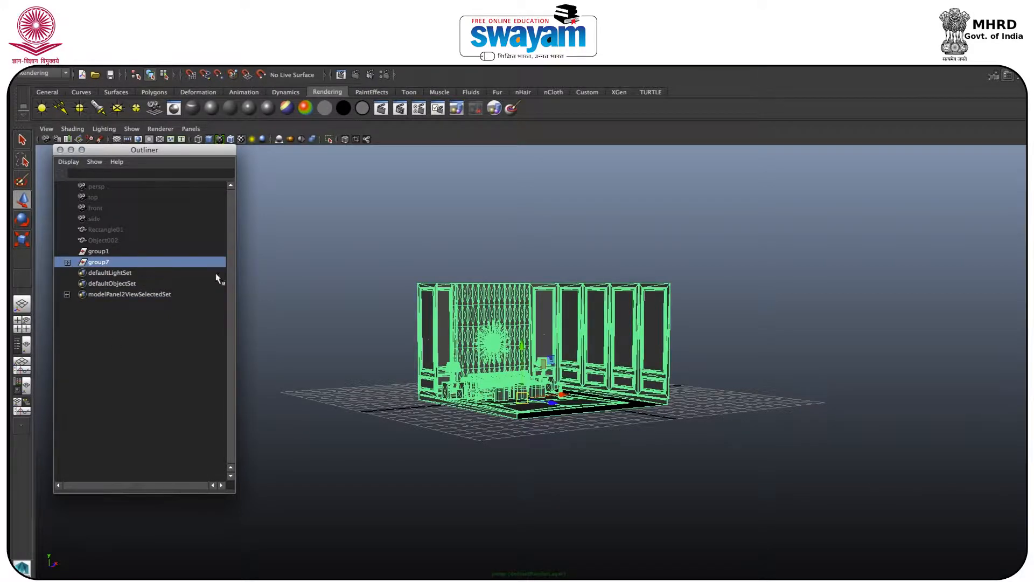
double_click(104, 261)
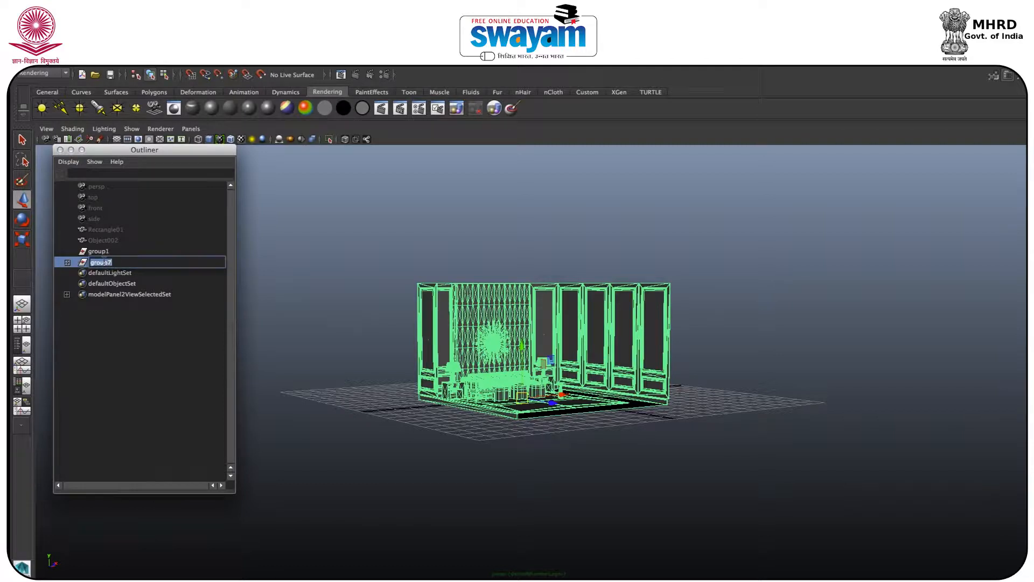
key("BackSpace")
type("Int")
left_click(122, 338)
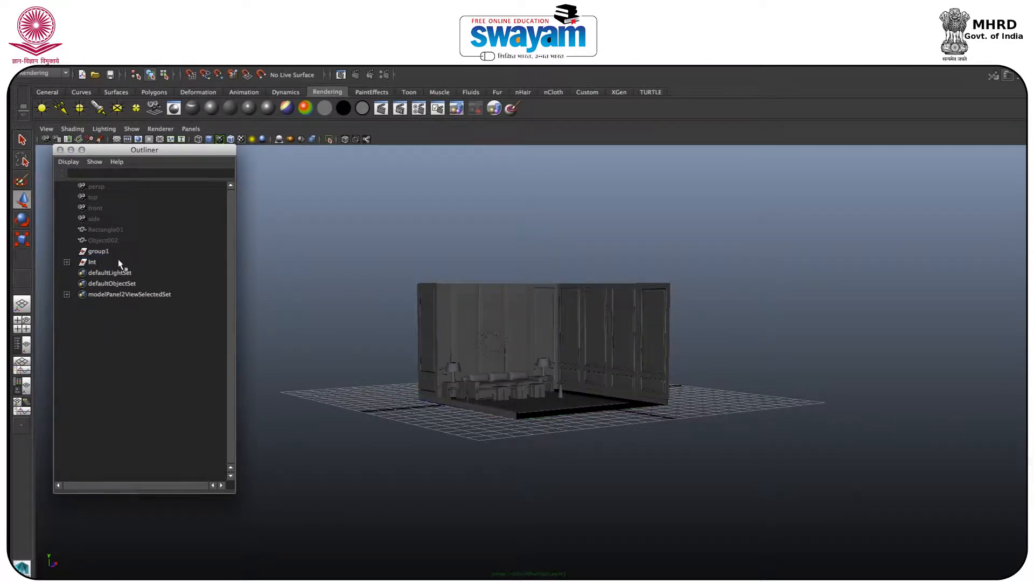
Step: Delete the group1 node and close the Outliner
left_click(105, 253)
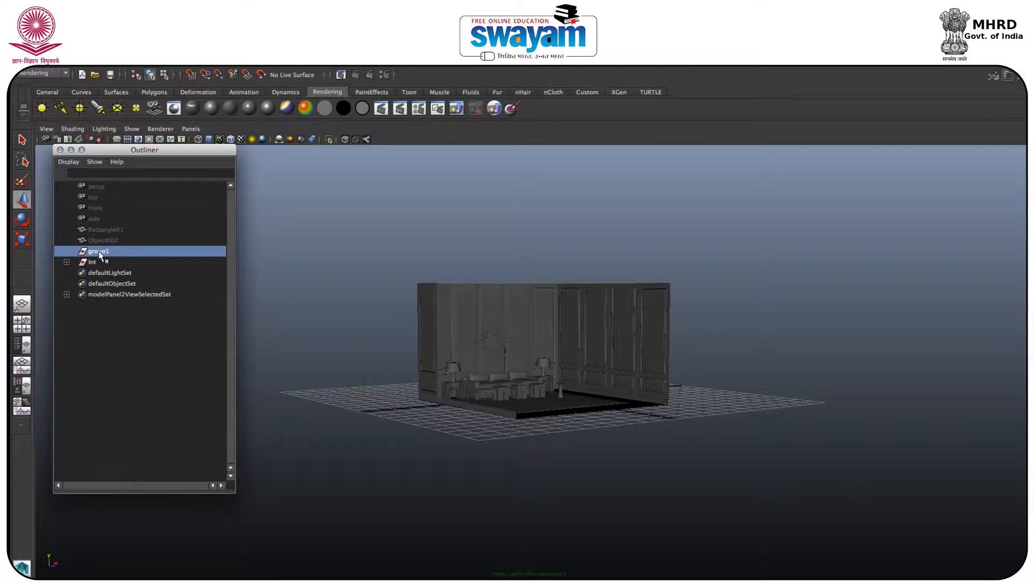
key("Delete")
left_click(107, 251)
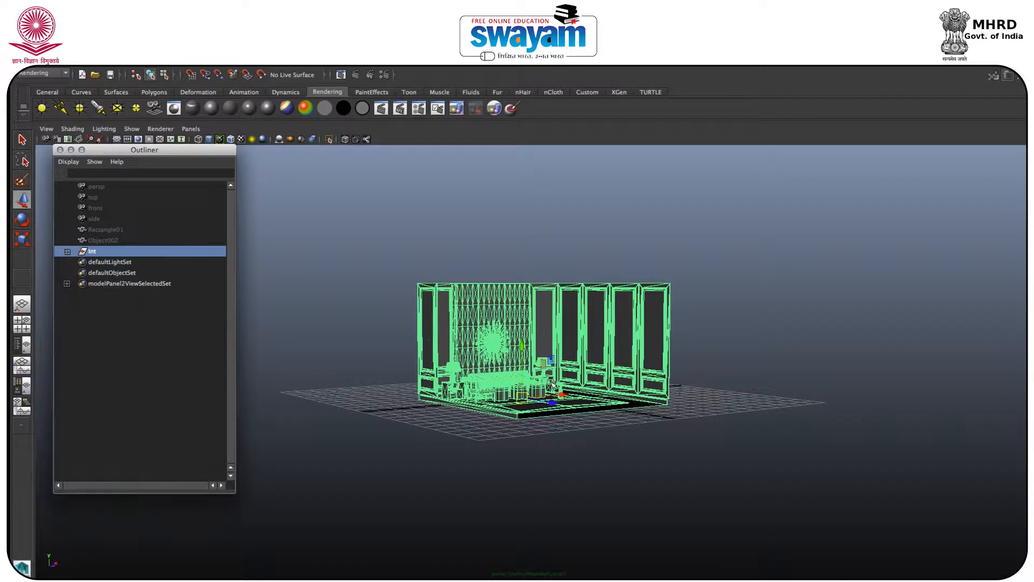
left_click_drag(517, 409, 502, 436, "alt")
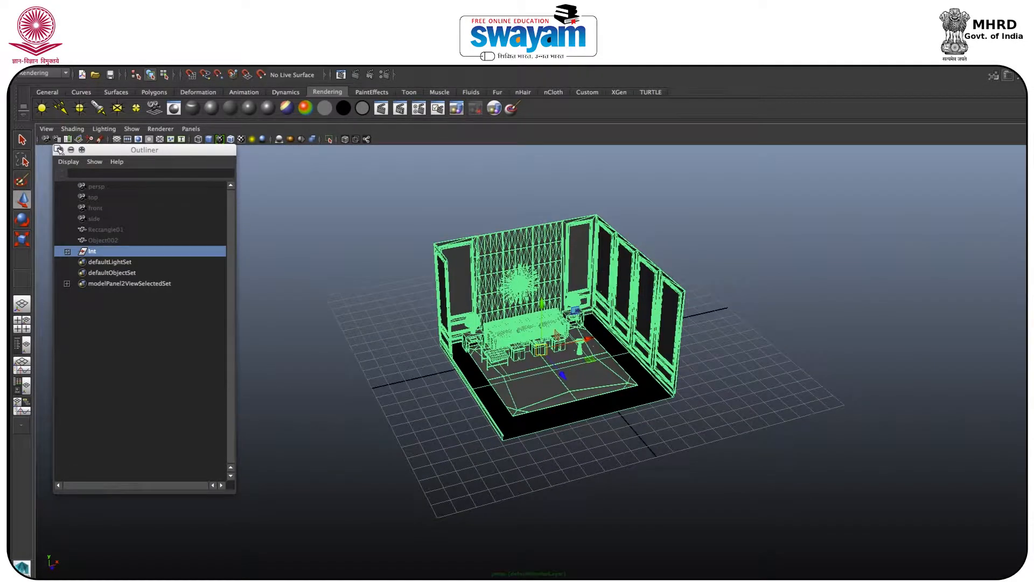
left_click(60, 150)
Step: Hide all geometry of the room model so that only the grid is displayed
left_click(345, 243)
left_click_drag(354, 195, 743, 474)
key("ctrl+h")
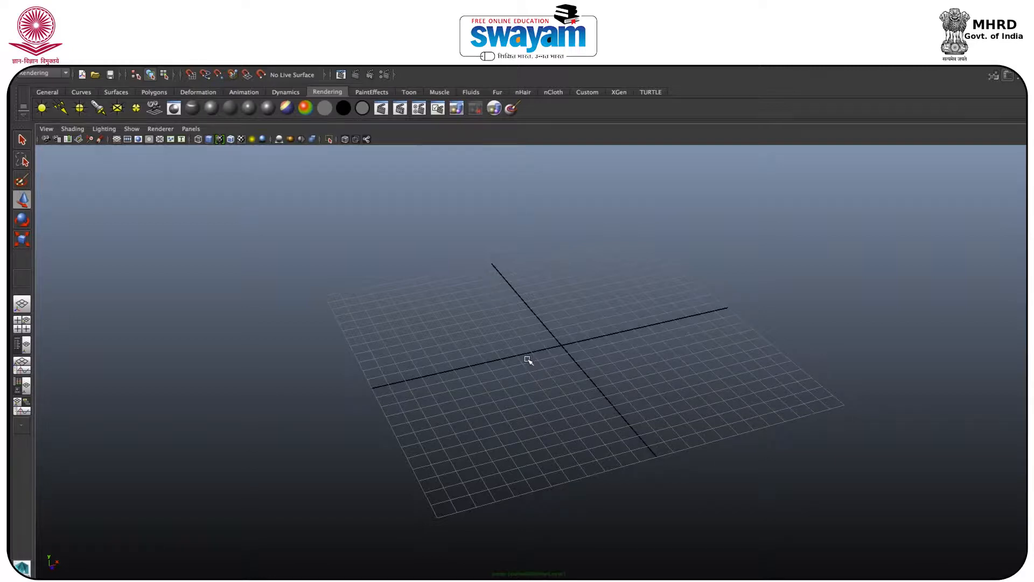
Step: Create a basic one-node camera at the grid origin
left_click(169, 71)
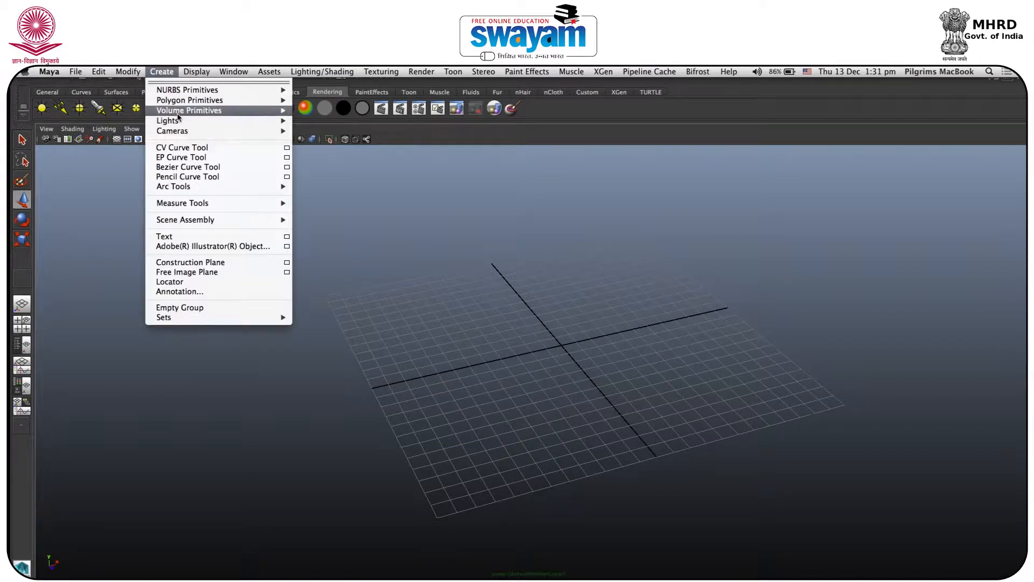
mouse_move(206, 133)
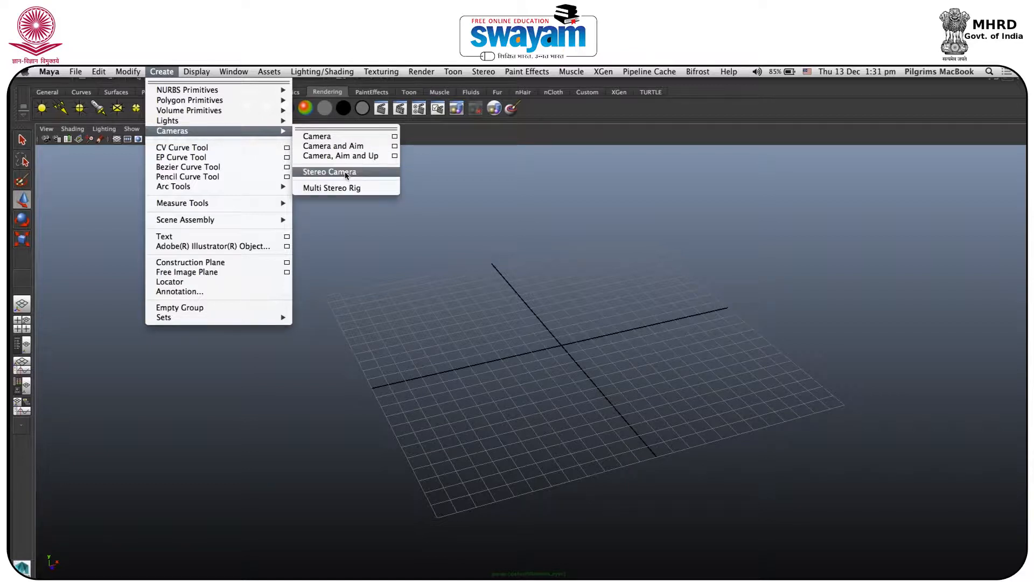
left_click(324, 141)
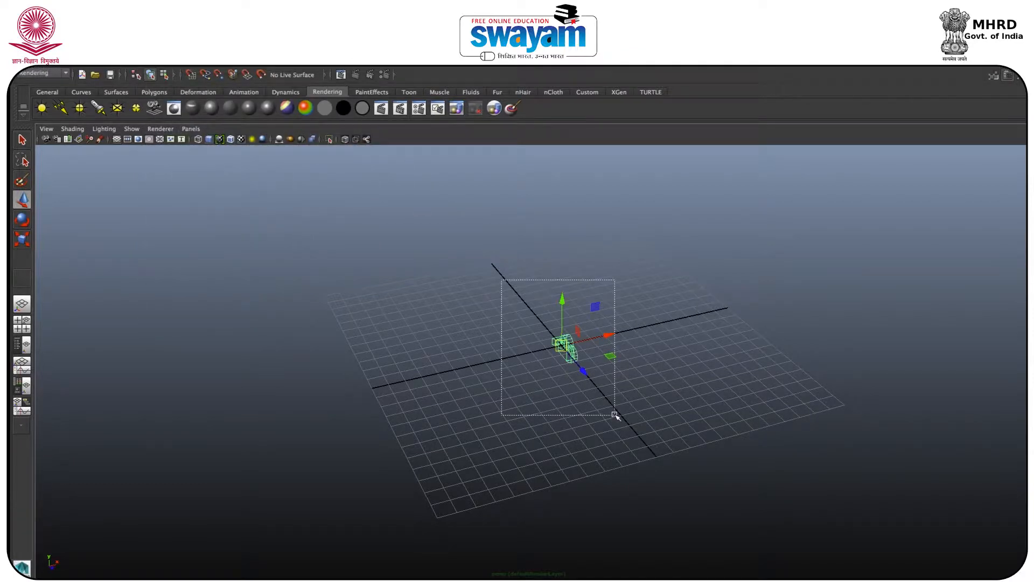
Step: Create a tall rectangular polygon box on the grid, away from the camera
scroll(572, 365, "down", 3)
scroll(608, 358, "up", 6)
left_click_drag(607, 358, 646, 346, "alt")
left_click(116, 92)
left_click(154, 92)
left_click(69, 114)
left_click_drag(260, 350, 178, 205)
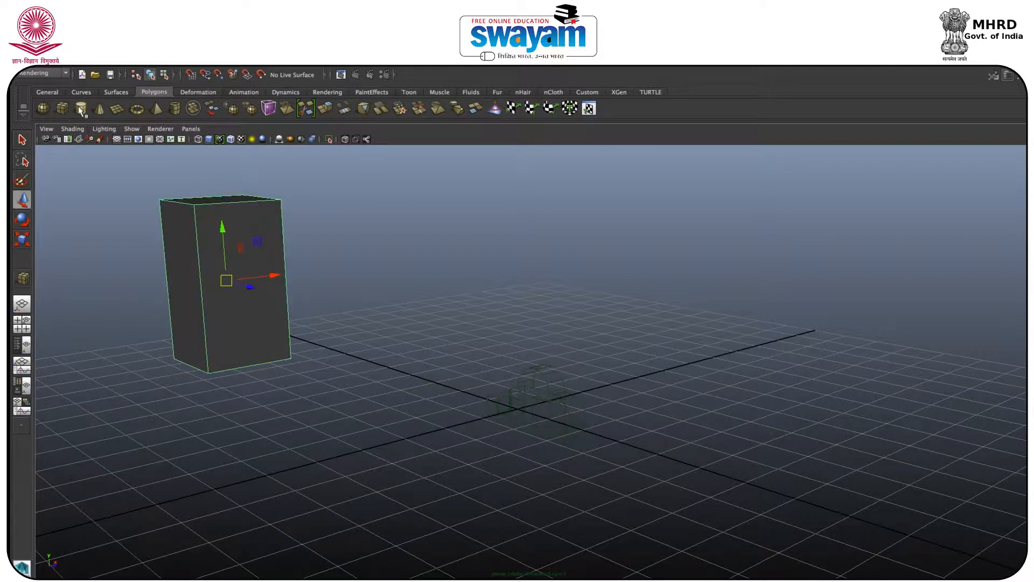
Step: Create a polygon cone next to the box and move it sideways across the grid's centre line
left_click(394, 342)
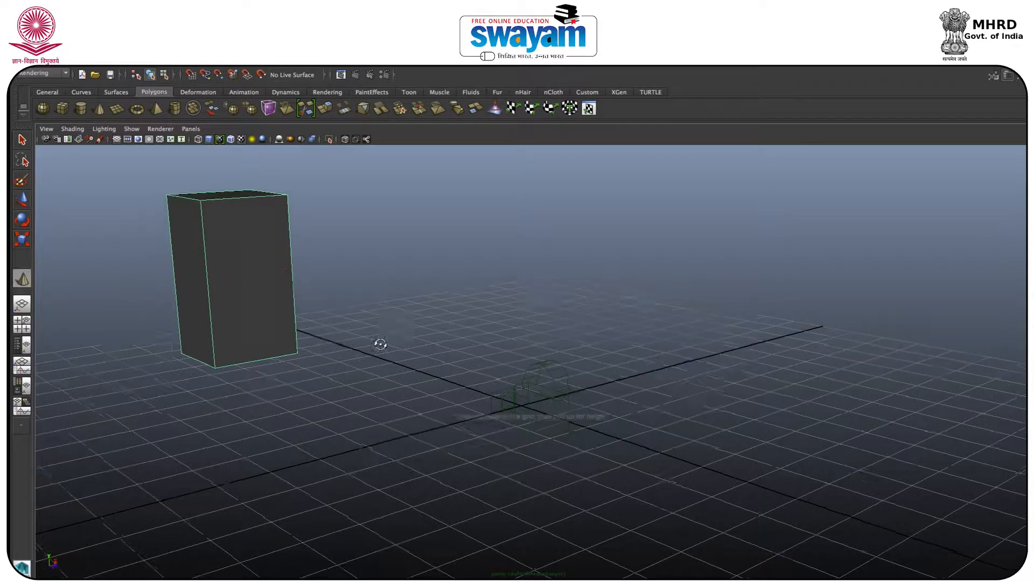
left_click_drag(381, 342, 418, 276, "alt")
left_click_drag(426, 214, 425, 125)
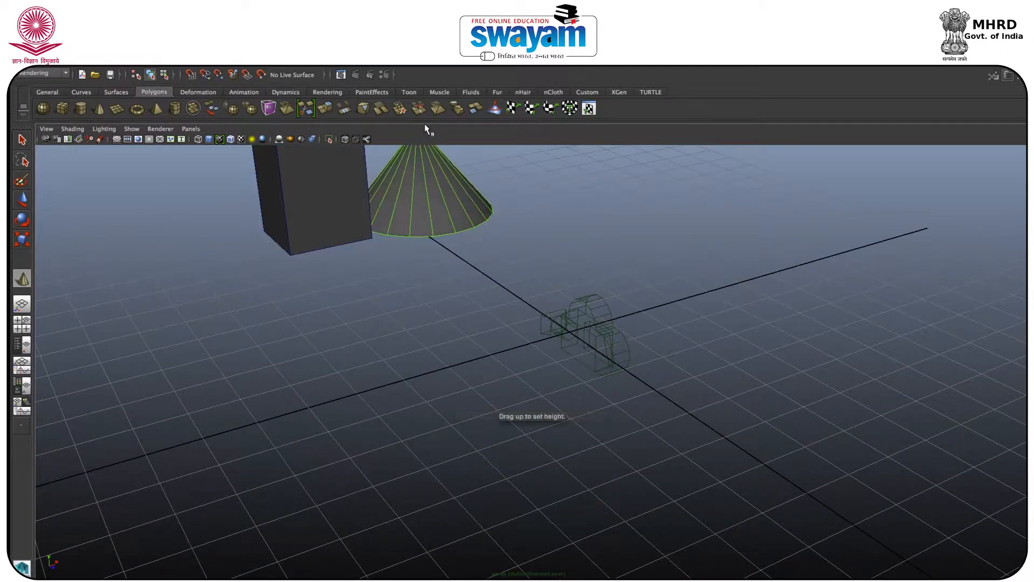
key("w")
left_click_drag(448, 165, 574, 166)
Step: Select the camera and move it up and back, away from the box and cone
left_click_drag(517, 335, 668, 426)
scroll(612, 412, "down", 6)
left_click_drag(650, 387, 651, 231)
left_click_drag(609, 361, 605, 347, "alt")
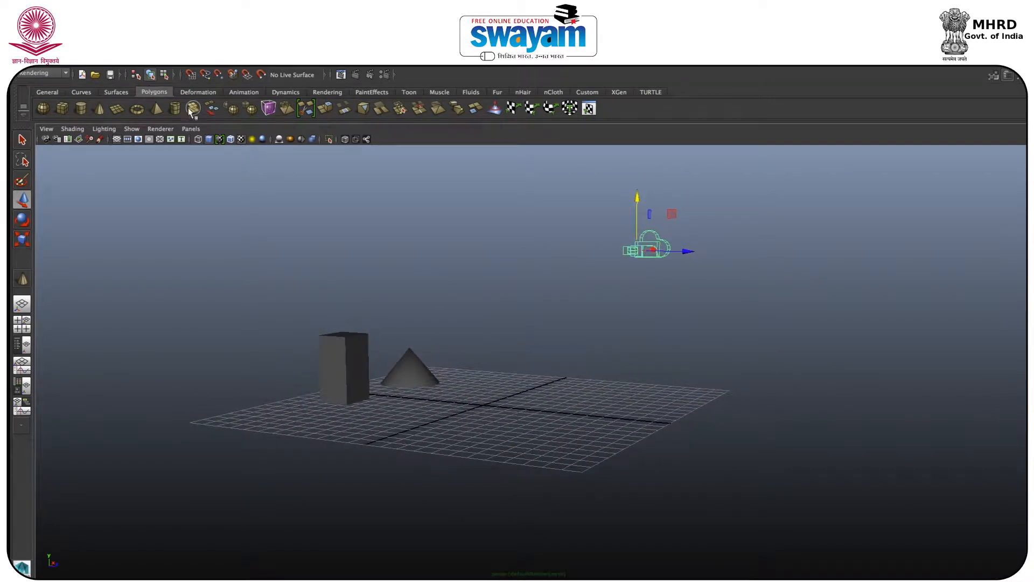
Step: Look through camera1 and orbit it to frame the box and cone from above
left_click(191, 129)
mouse_move(254, 139)
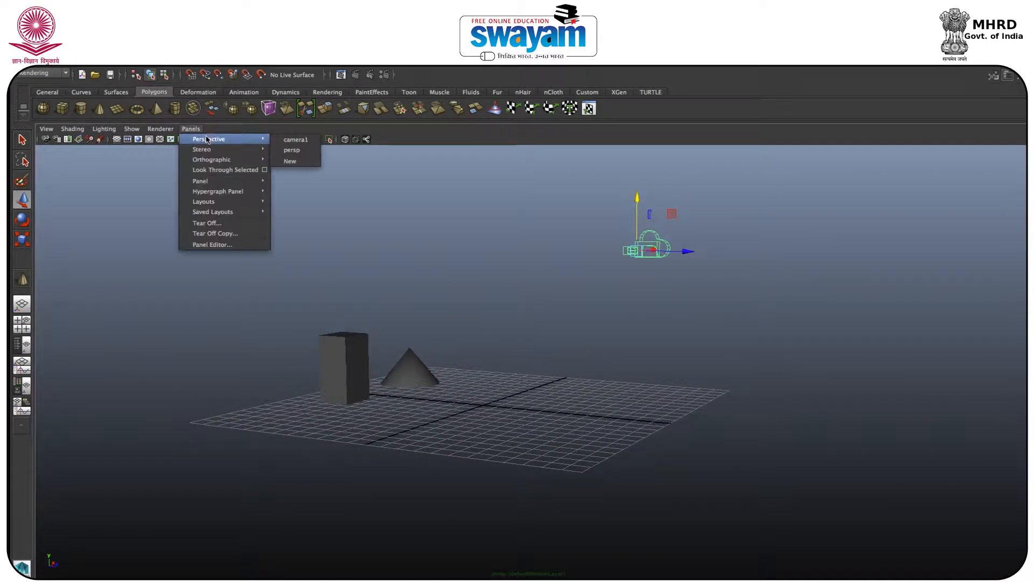
left_click(294, 140)
left_click_drag(451, 291, 499, 399, "alt")
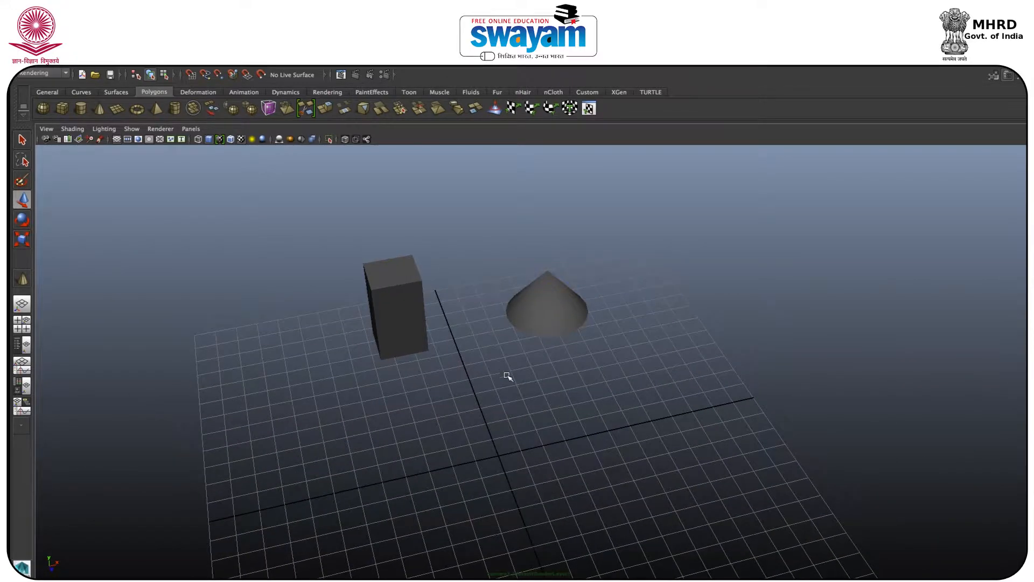
middle_click_drag(519, 363, 674, 431, "alt")
Step: Switch to the four-view layout and change the Top view to the perspective view, framing the box and cone
key("space")
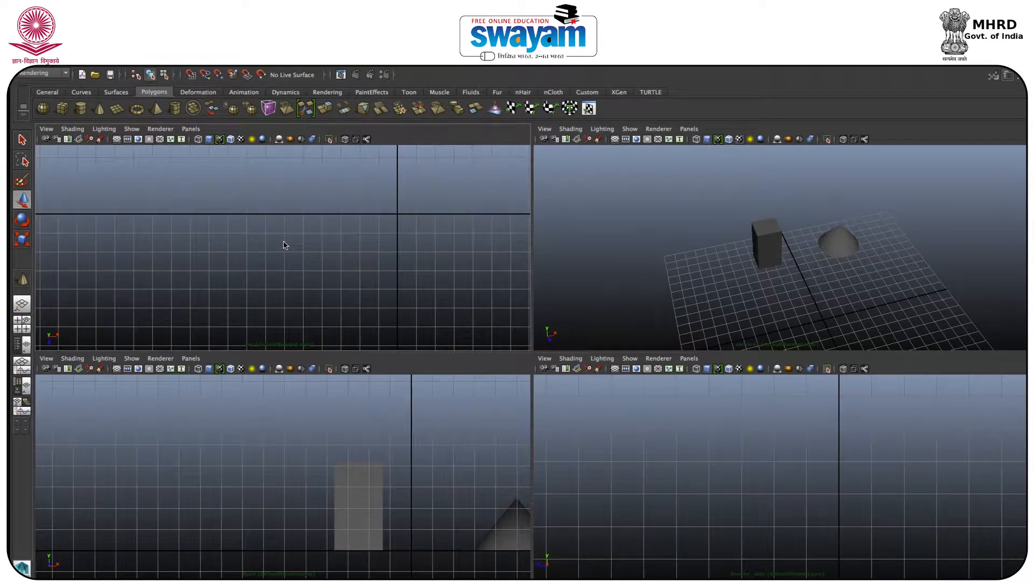
key("space")
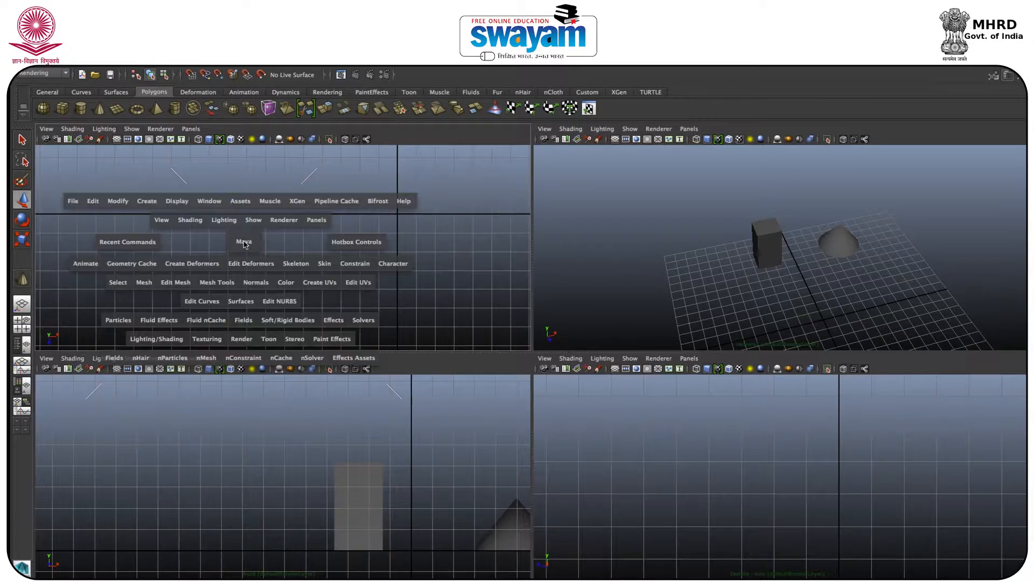
left_click_drag(243, 242, 243, 218)
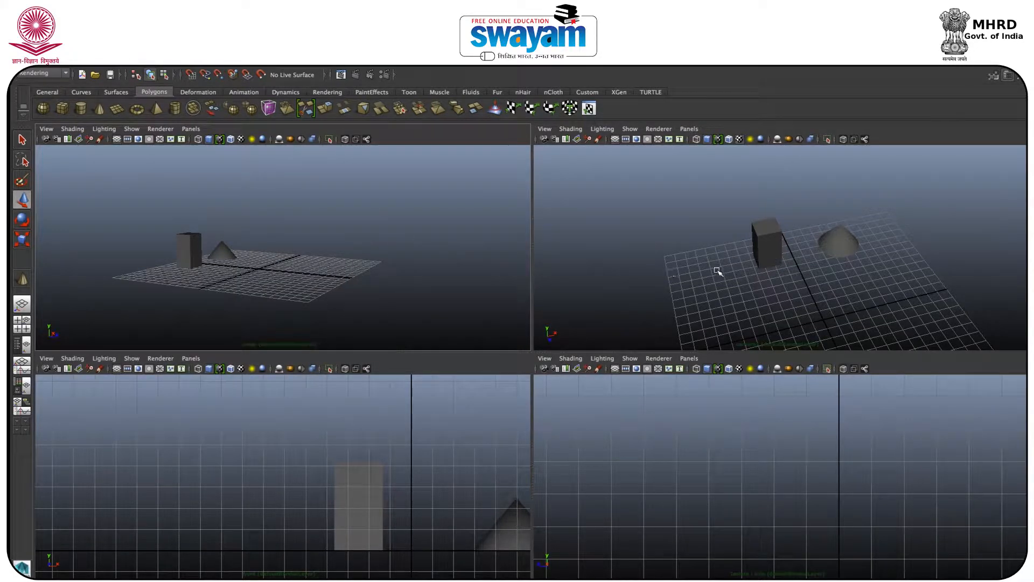
middle_click_drag(773, 284, 705, 299, "alt")
left_click_drag(282, 194, 392, 298)
left_click_drag(392, 297, 334, 293, "alt")
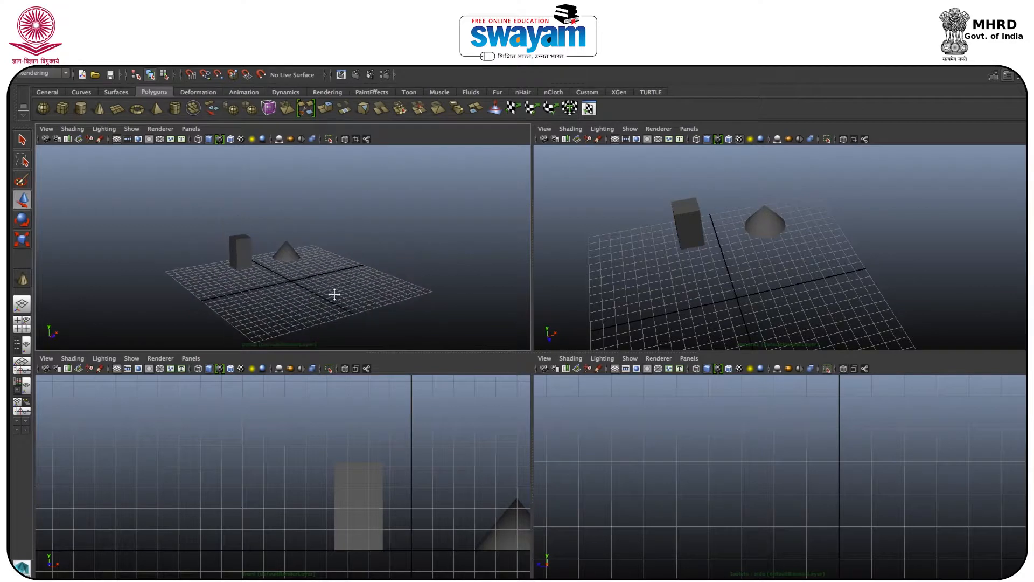
left_click(191, 129)
mouse_move(242, 139)
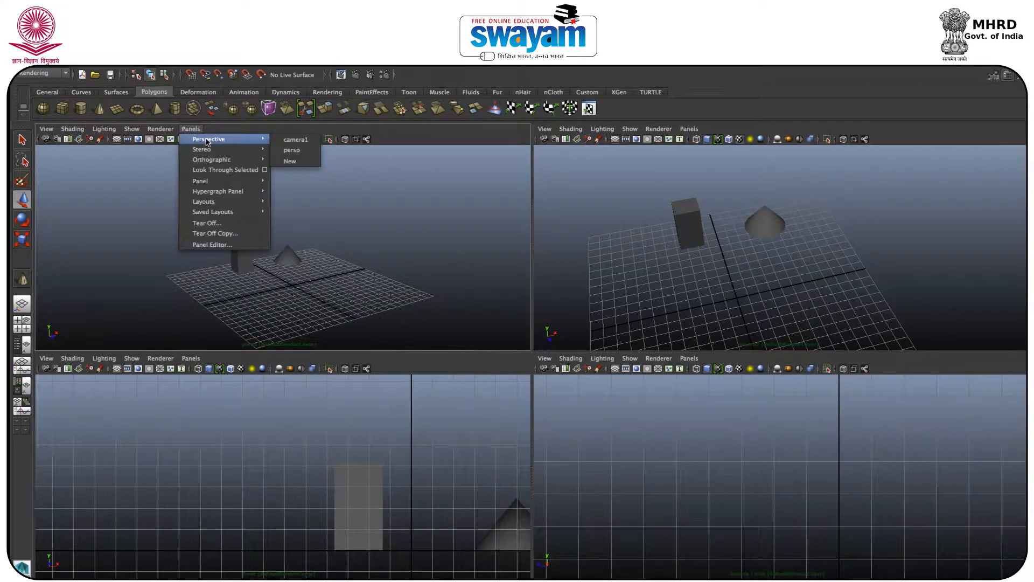
left_click(294, 139)
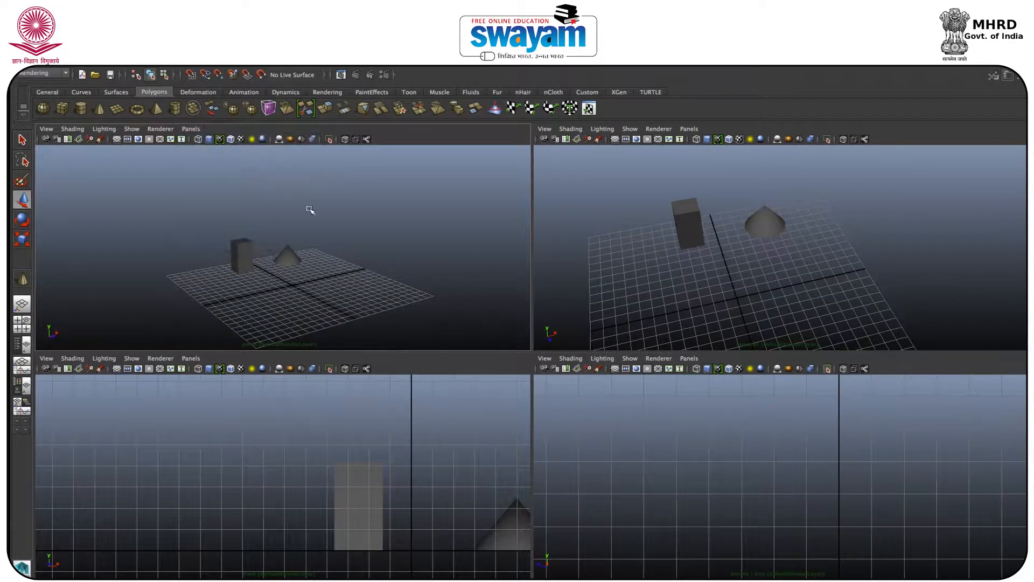
left_click(196, 130)
mouse_move(268, 141)
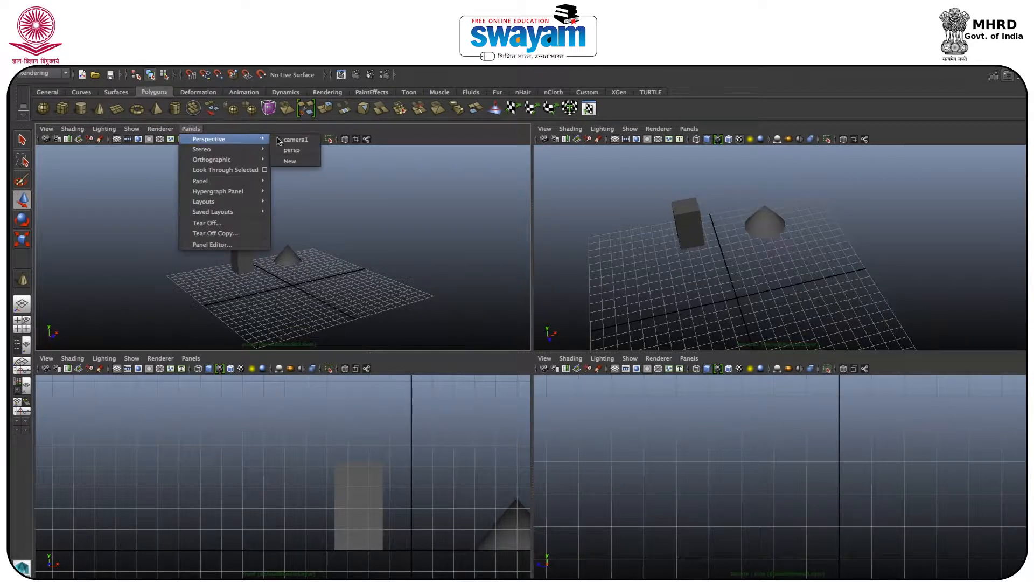
left_click(649, 172)
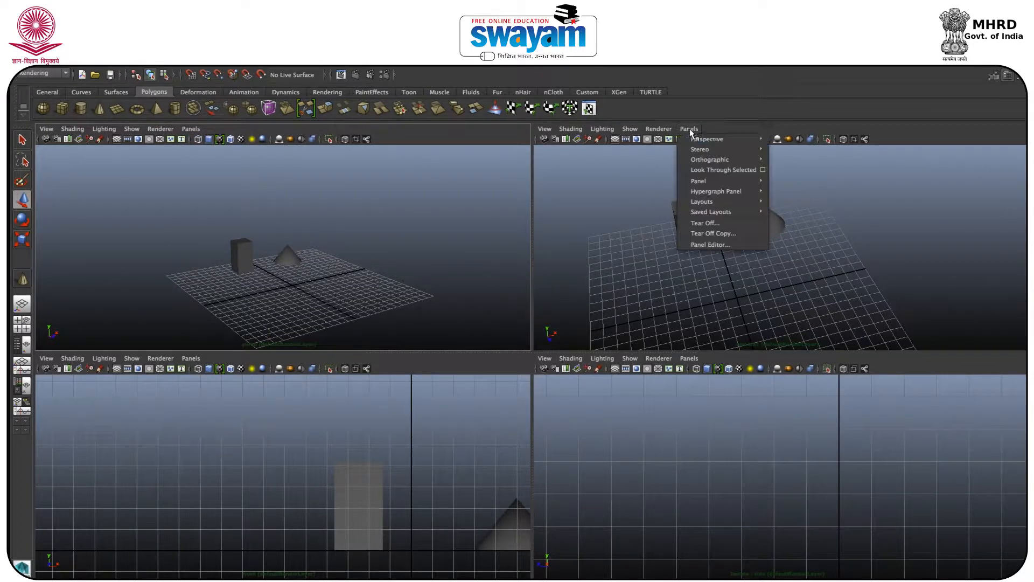
Step: Set the second 3D view to camera1 and adjust the camera to a closer framing of the box and cone
left_click(689, 129)
mouse_move(711, 139)
left_click(794, 140)
left_click_drag(739, 257, 740, 290, "alt")
right_click_drag(739, 289, 764, 338, "alt")
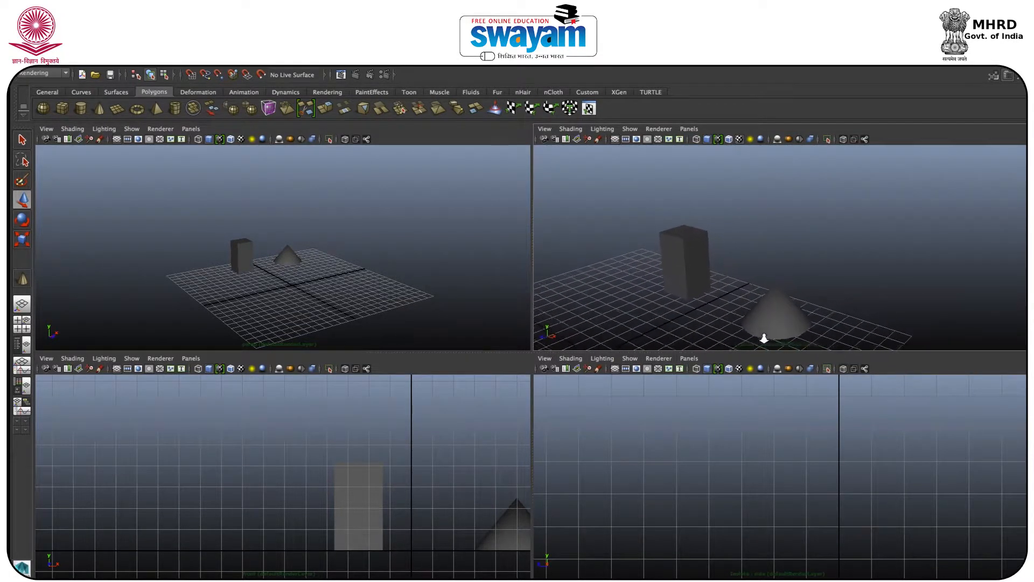
middle_click_drag(717, 271, 770, 238, "alt")
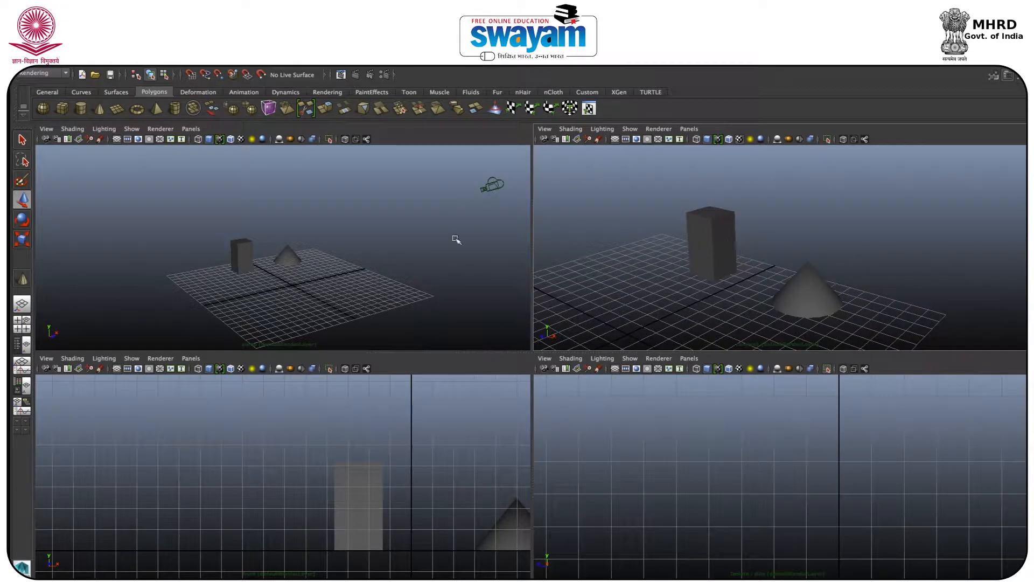
Step: Select the box and cone in the perspective view and orbit camera1 around them
left_click_drag(160, 207, 362, 327)
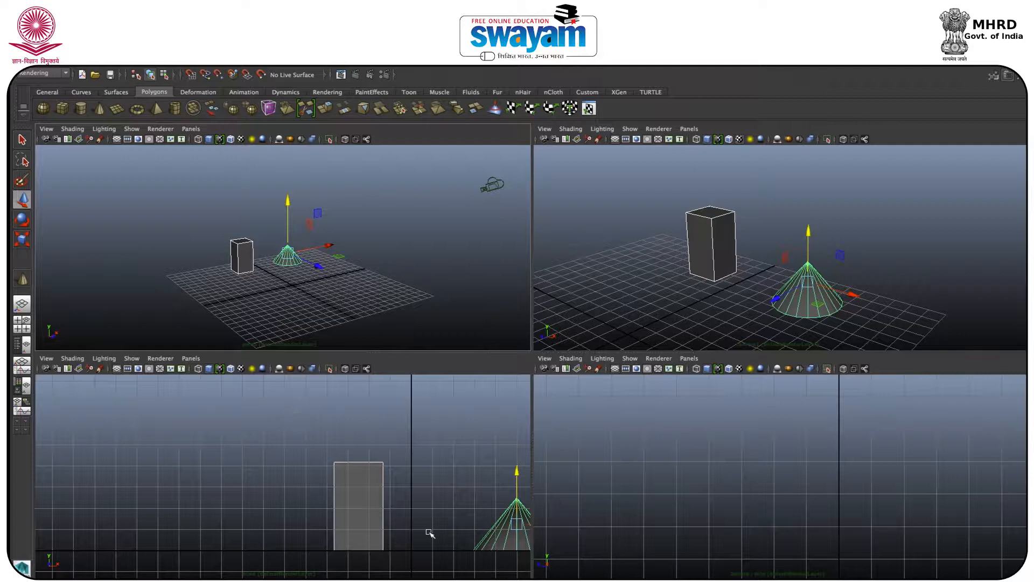
left_click_drag(862, 283, 884, 289, "alt")
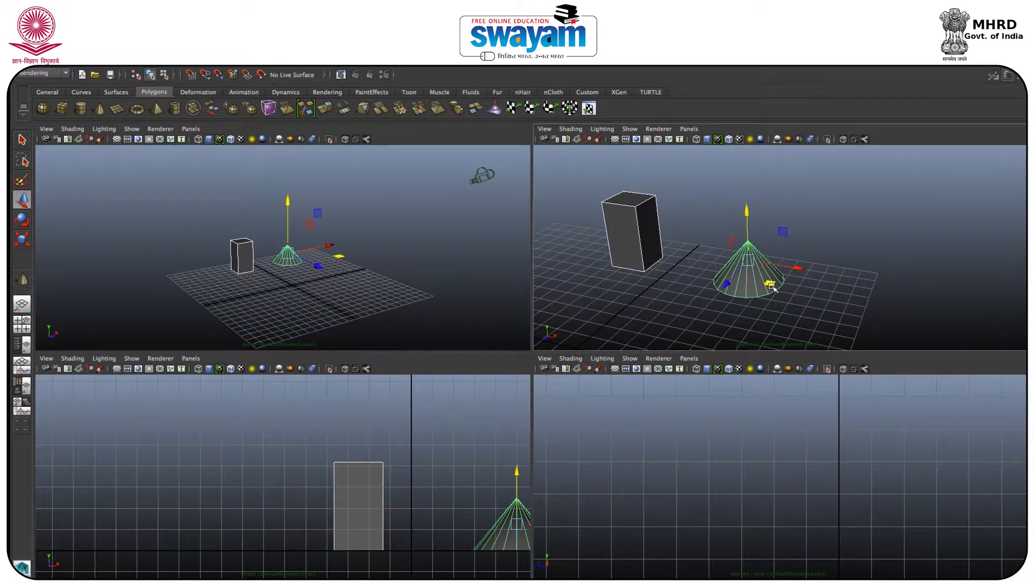
left_click_drag(773, 289, 784, 283, "alt")
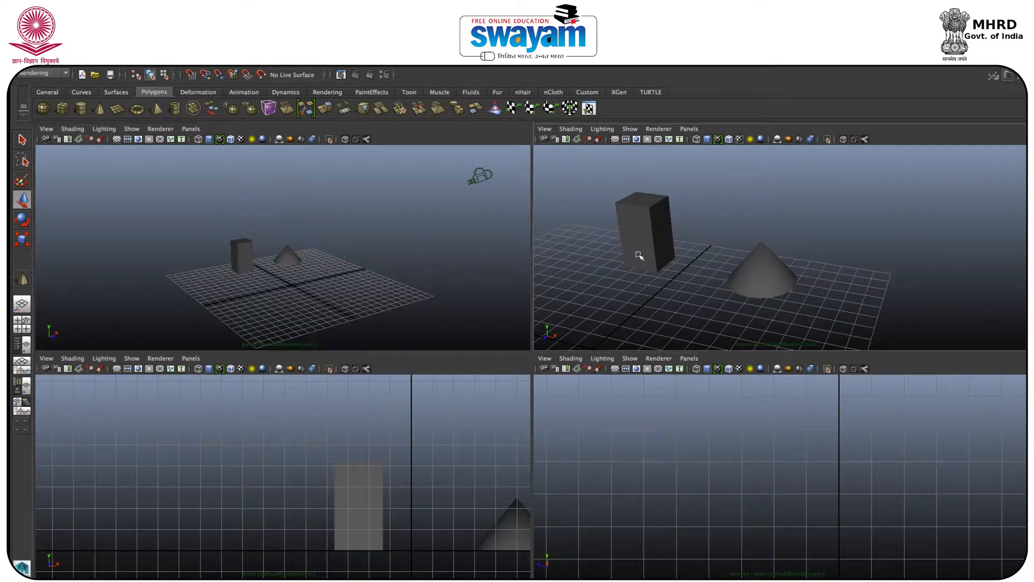
Step: Orbit camera1 around the box and cone and select both objects in its view
mouse_move(674, 276)
left_mouse_down("alt")
mouse_move(712, 275)
mouse_move(657, 283)
left_mouse_up("alt")
left_click_drag(761, 302, 683, 222, "alt")
left_click_drag(588, 181, 886, 358)
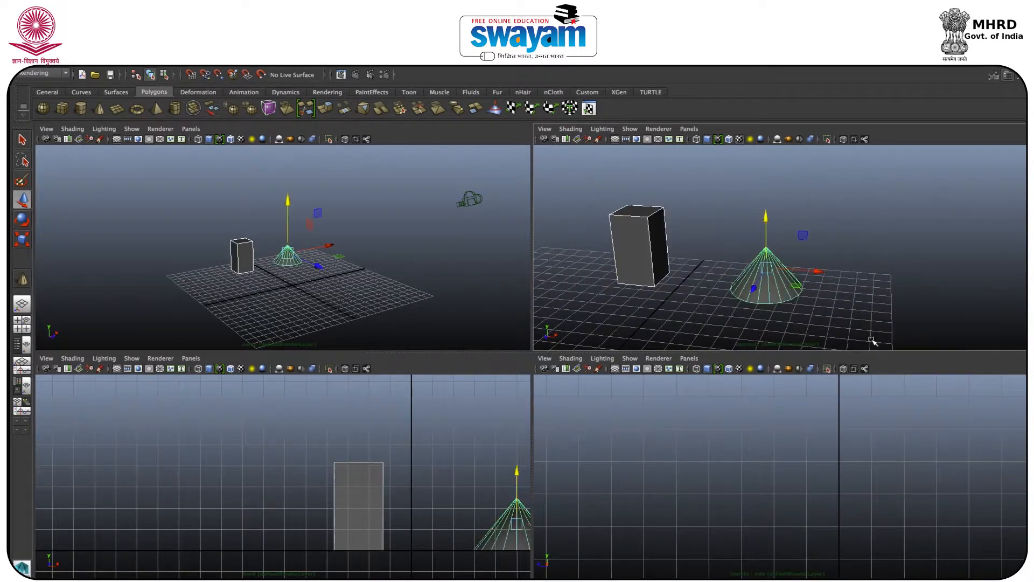
Step: Delete camera1 from the scene and maximize the perspective view around the box and cone
left_click_drag(450, 184, 488, 250)
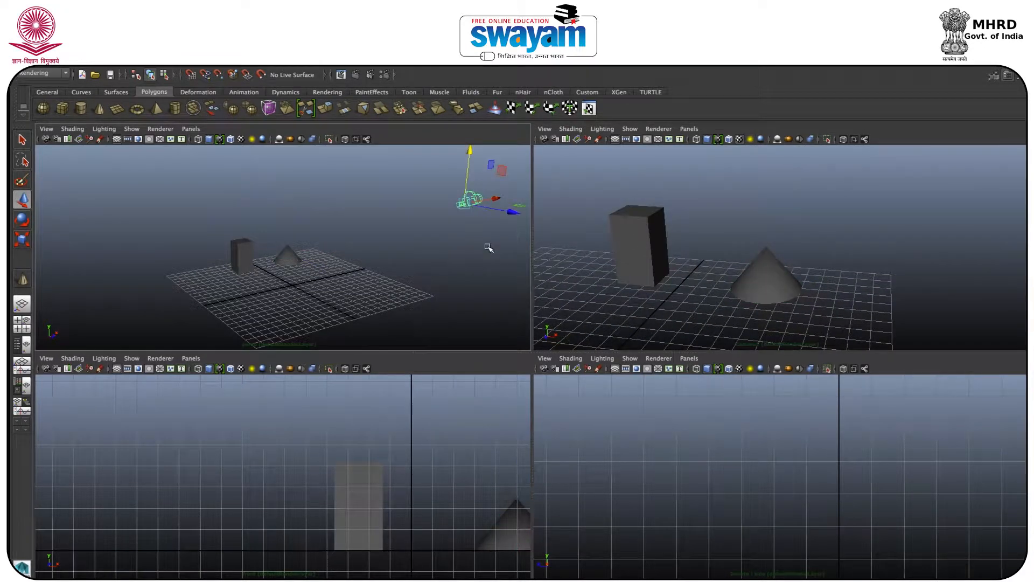
key("Delete")
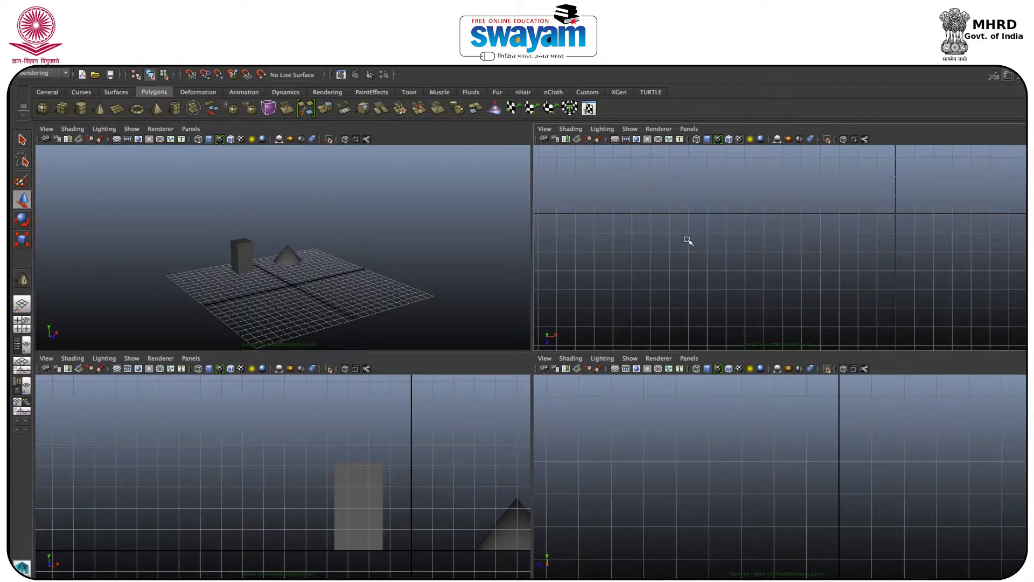
key("space")
left_click_drag(560, 362, 523, 386, "alt")
middle_click_drag(522, 385, 564, 382, "alt")
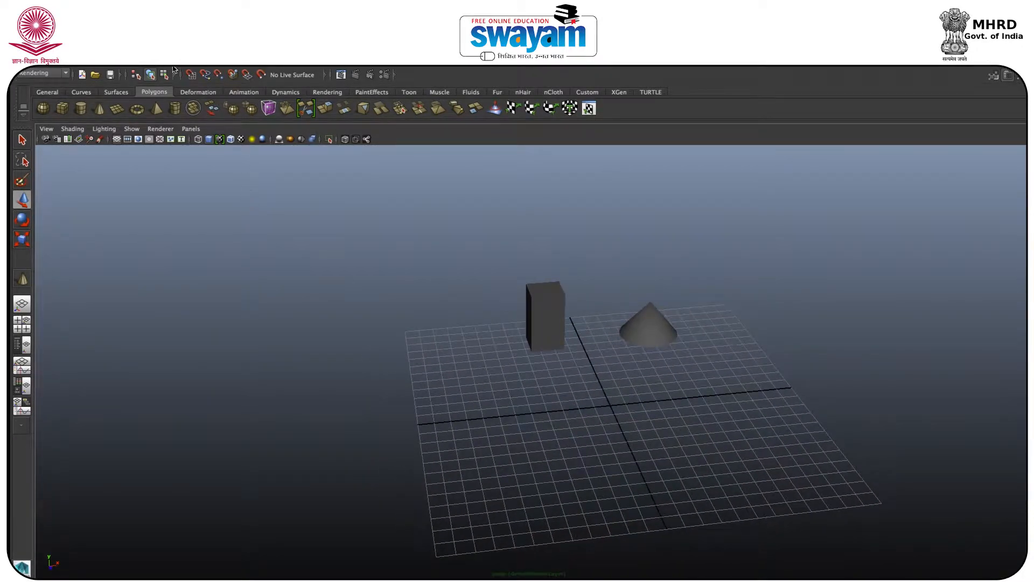
Step: Create a Camera and Aim and view it beside the box and cone
left_click(167, 72)
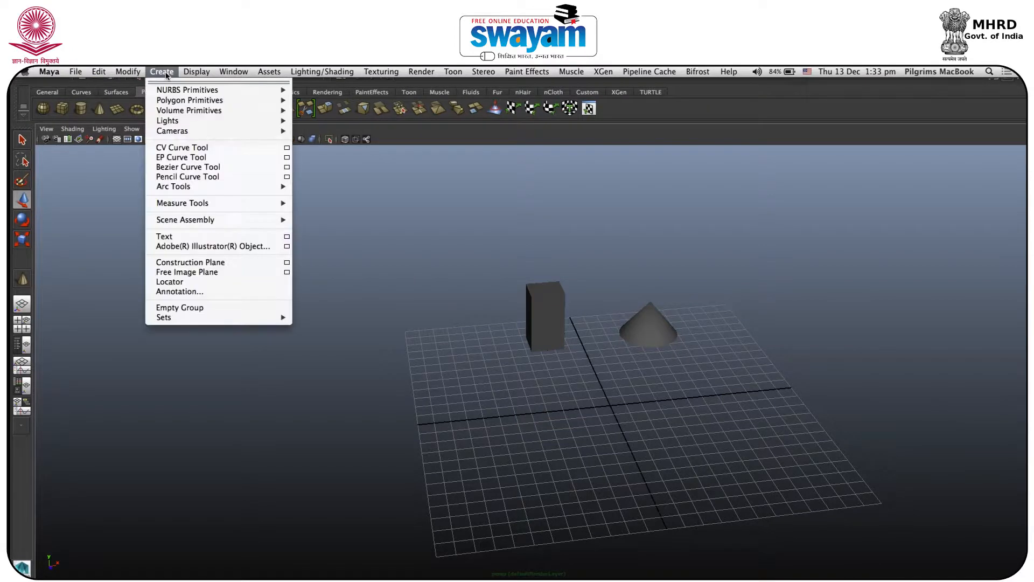
mouse_move(214, 135)
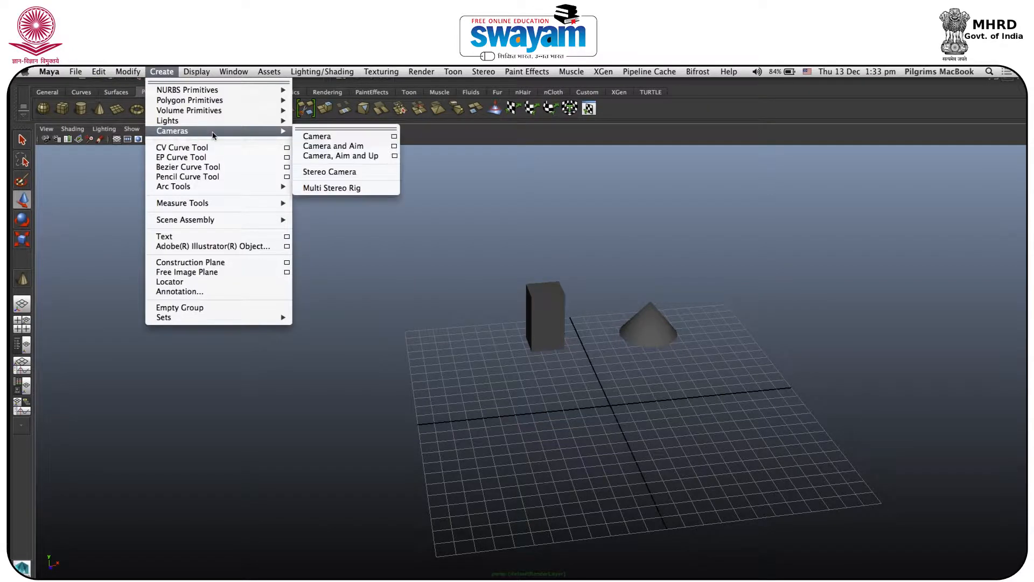
left_click(351, 146)
left_click_drag(578, 412, 660, 394, "alt")
left_click(493, 459)
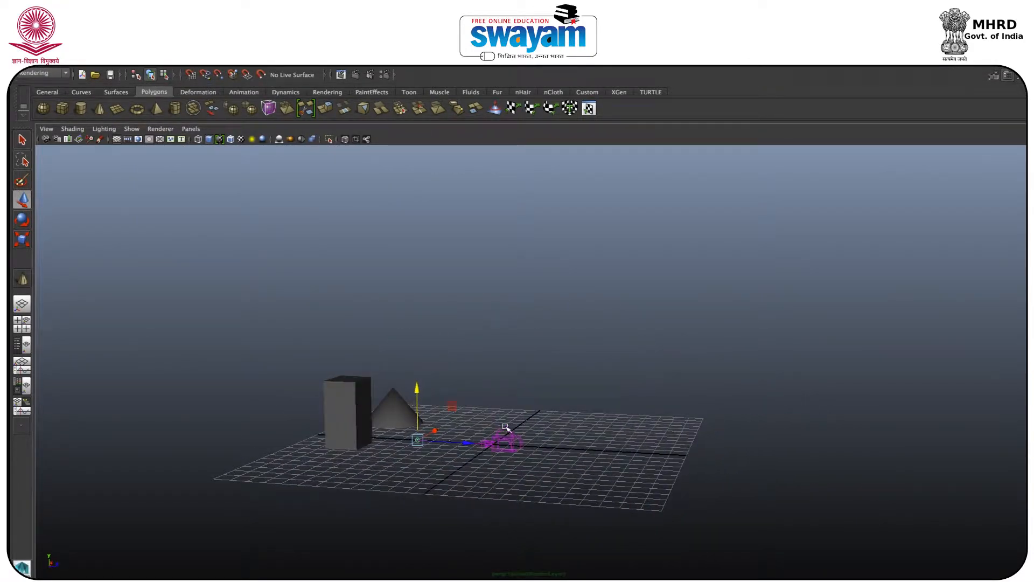
Step: Raise the camera above the grid and move its aim point separately to turn the camera
left_click(509, 434)
left_click_drag(495, 408, 479, 370)
left_click(420, 439)
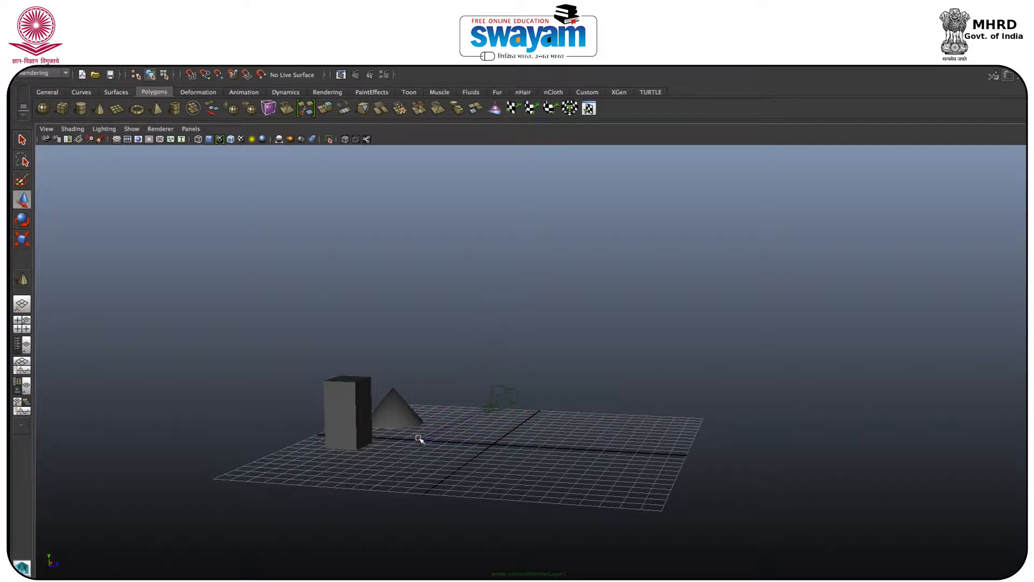
left_click(418, 437)
left_click_drag(417, 418, 387, 438)
mouse_move(513, 360)
left_mouse_down()
mouse_move(486, 368)
mouse_move(559, 349)
mouse_move(480, 370)
mouse_move(570, 345)
mouse_move(515, 359)
left_mouse_up()
Step: Raise the camera above its aim point, delete it and select the leftover aim locator
left_click(561, 377)
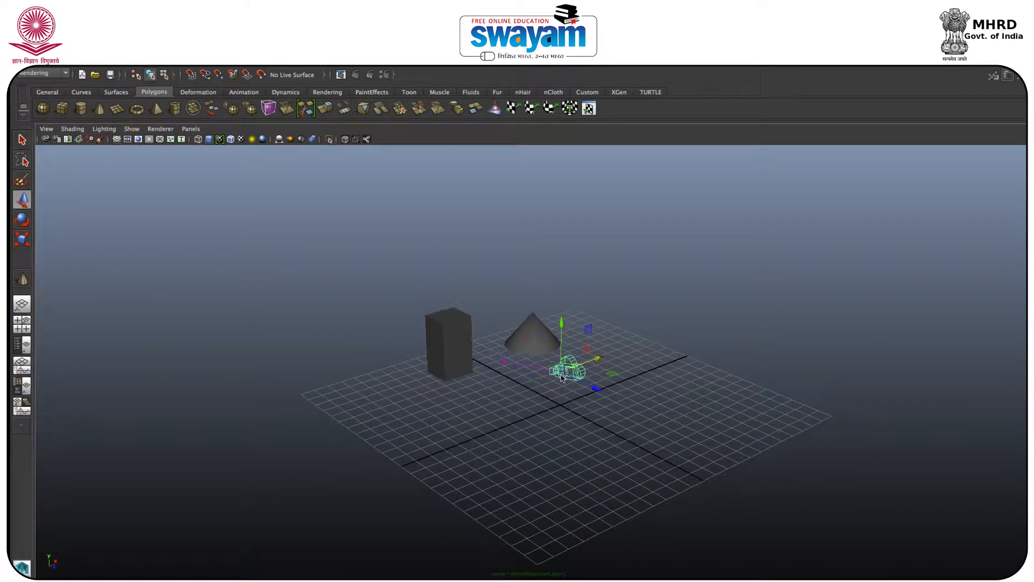
left_click_drag(562, 323, 543, 285)
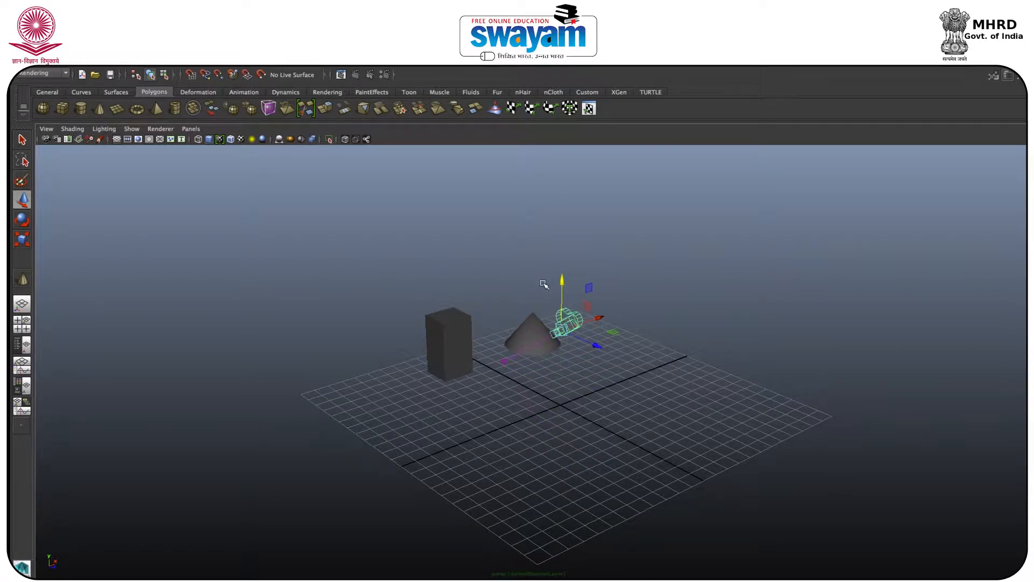
key("Delete")
left_click_drag(501, 370, 510, 374)
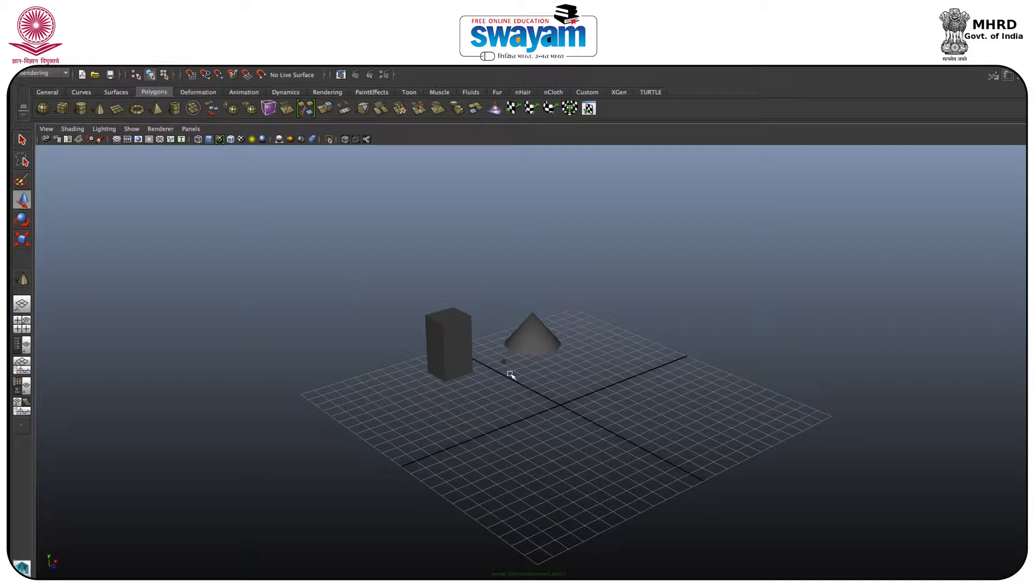
Step: Create a Camera, Aim and Up at the grid centre and move its up locator and camera body
scroll(512, 369, "up", 10)
left_click_drag(451, 353, 396, 388)
key("ctrl+z")
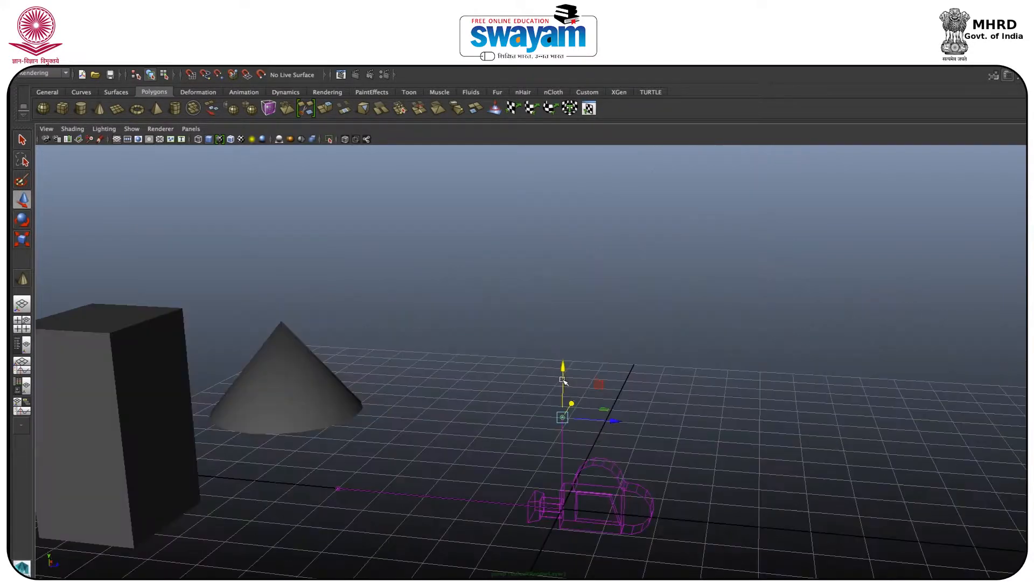
left_click_drag(562, 377, 614, 393)
left_click(619, 458)
left_click_drag(638, 351, 599, 415)
Step: Move the up locator in several directions to roll the camera, undo the last move and select the camera body
left_click_drag(873, 460, 330, 280, "alt")
left_click_drag(413, 273, 459, 169)
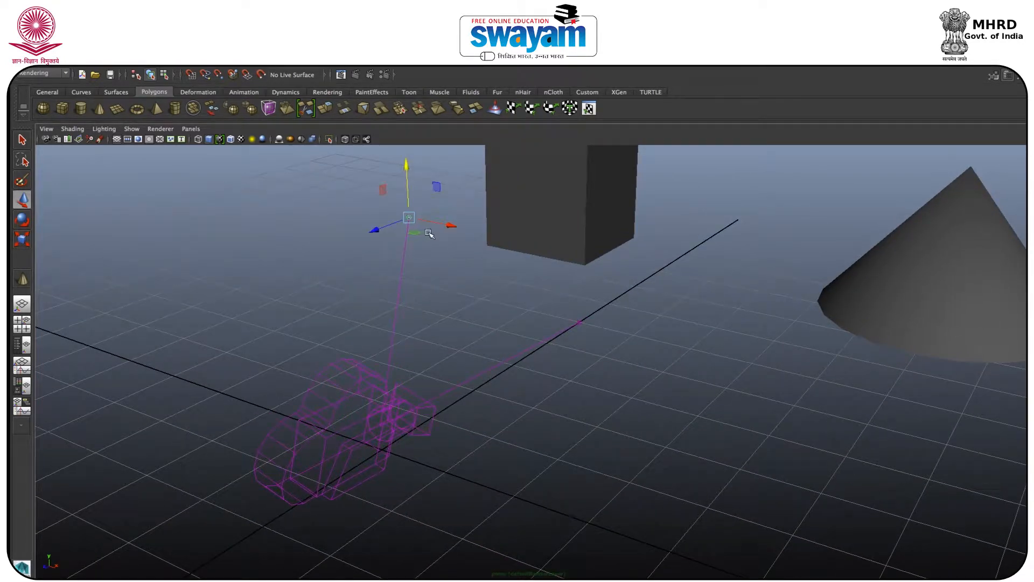
left_click_drag(435, 226, 423, 220)
left_click_drag(386, 172, 380, 341)
key("ctrl+z")
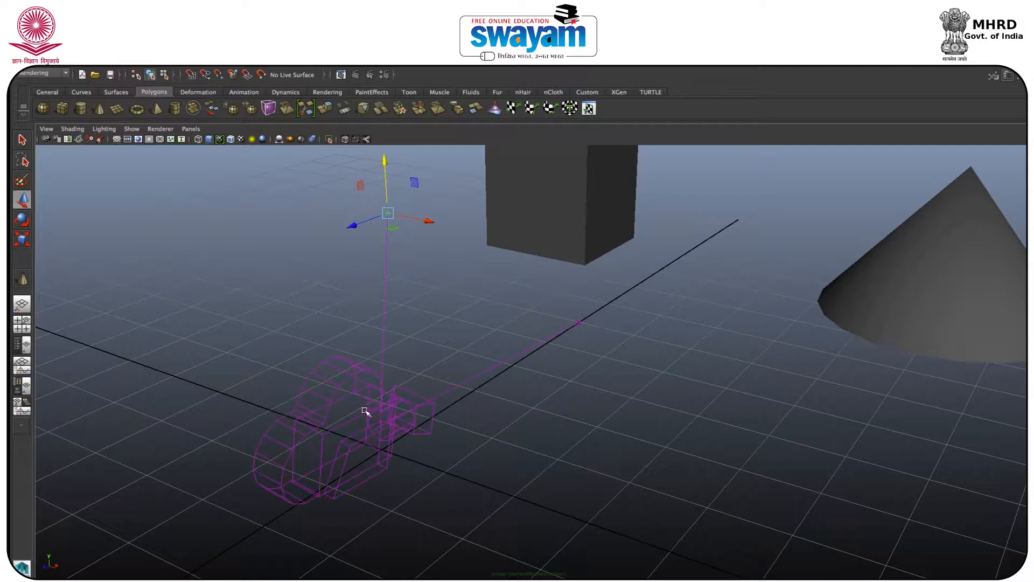
left_click(346, 380)
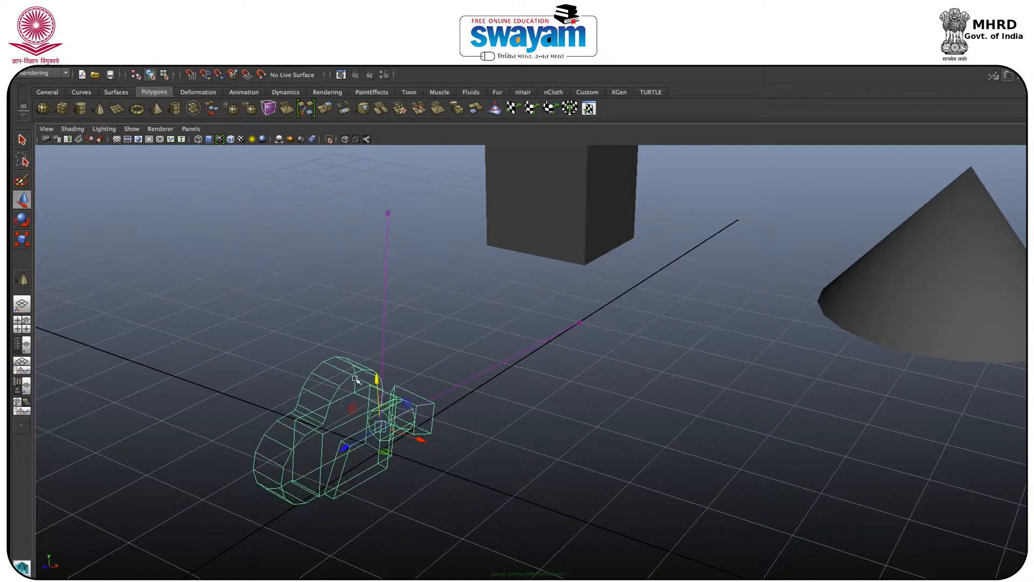
Step: Delete camera1_group from the Outliner and close the Outliner
left_click(230, 72)
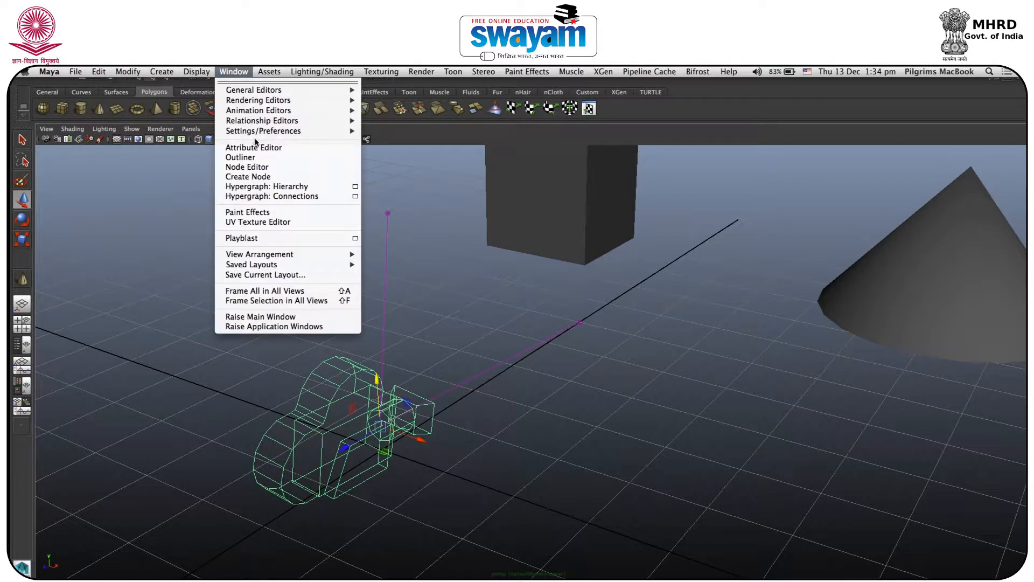
left_click(241, 157)
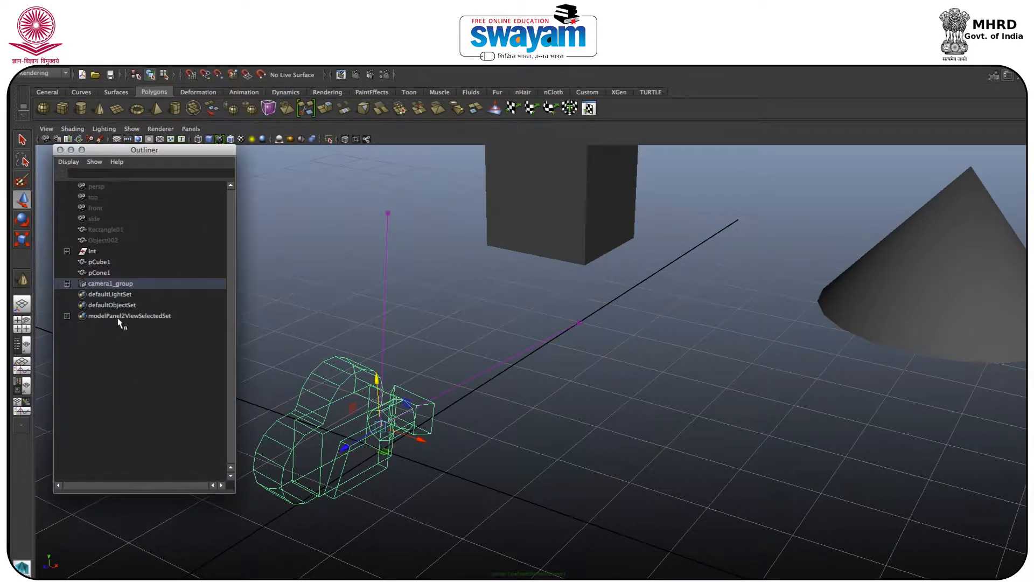
left_click(109, 285)
key("Delete")
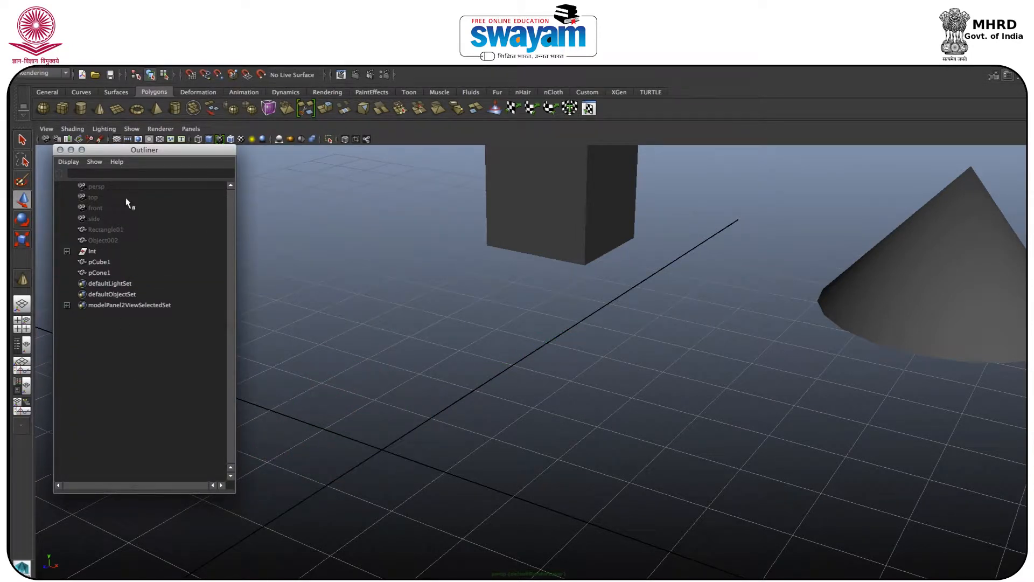
left_click(59, 150)
Step: Create a new Camera, Aim and Up in front of the box and cone
left_click_drag(325, 319, 435, 317, "alt")
scroll(435, 317, "down", 2)
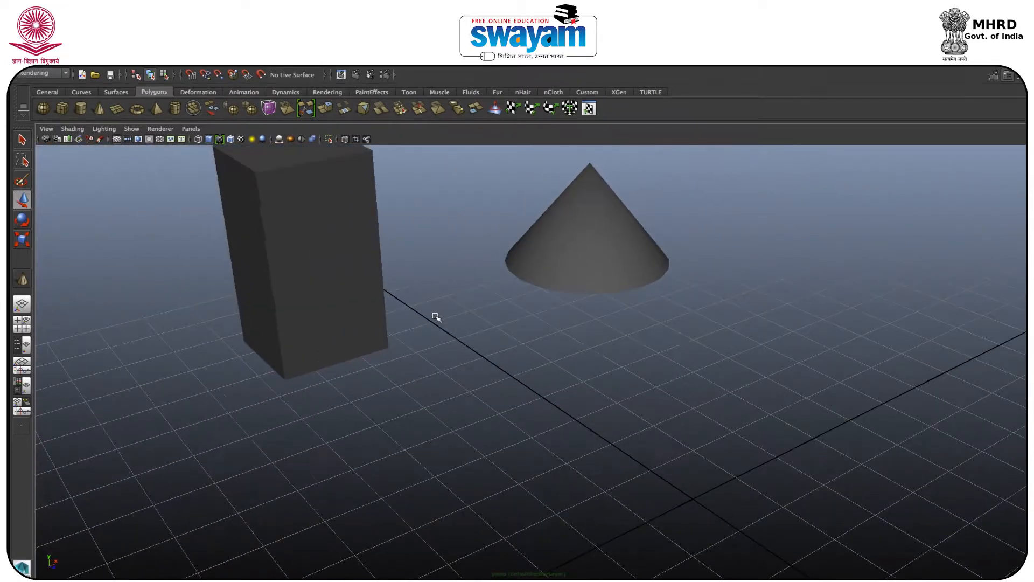
mouse_move(164, 69)
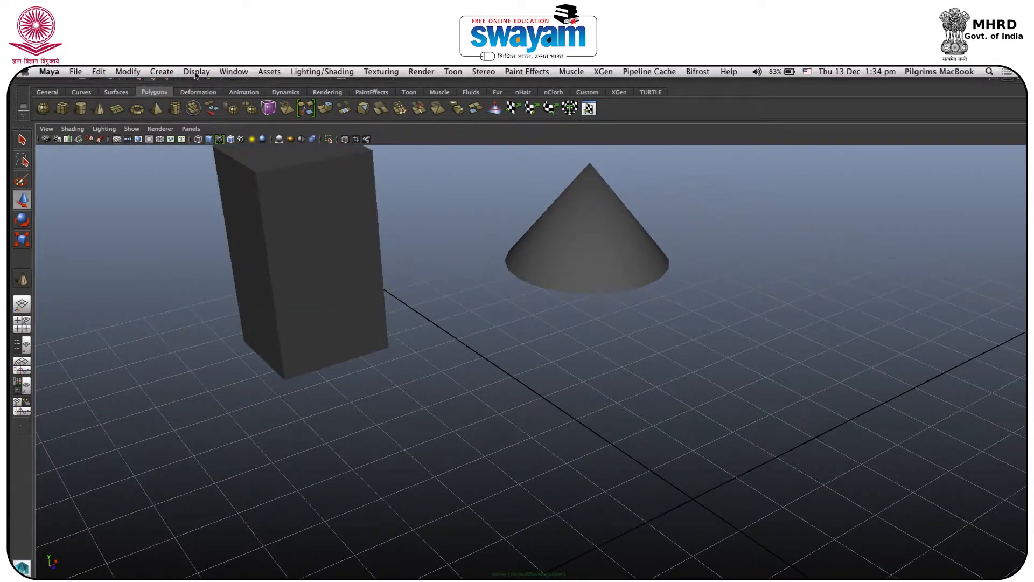
left_click(220, 74)
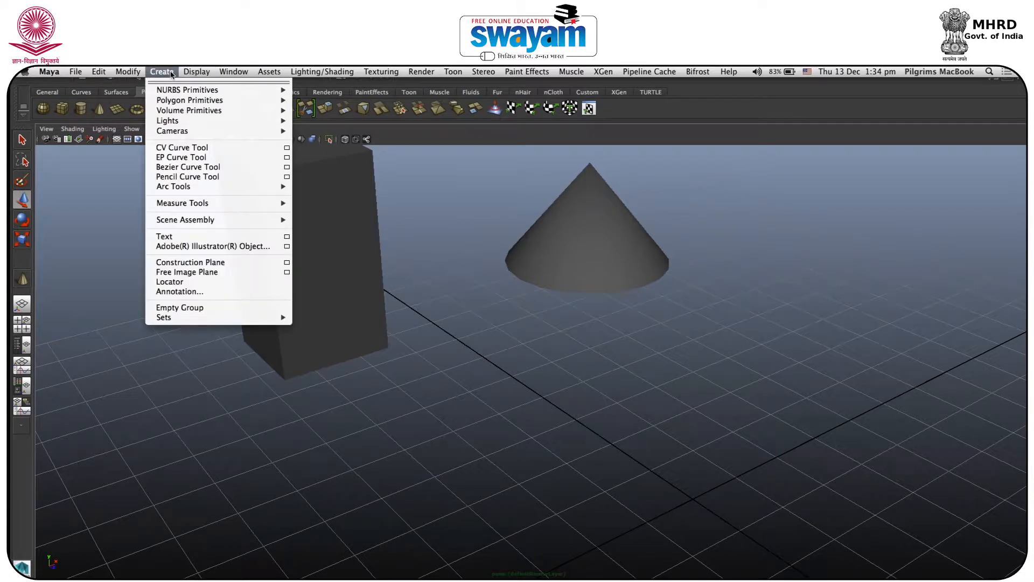
mouse_move(185, 123)
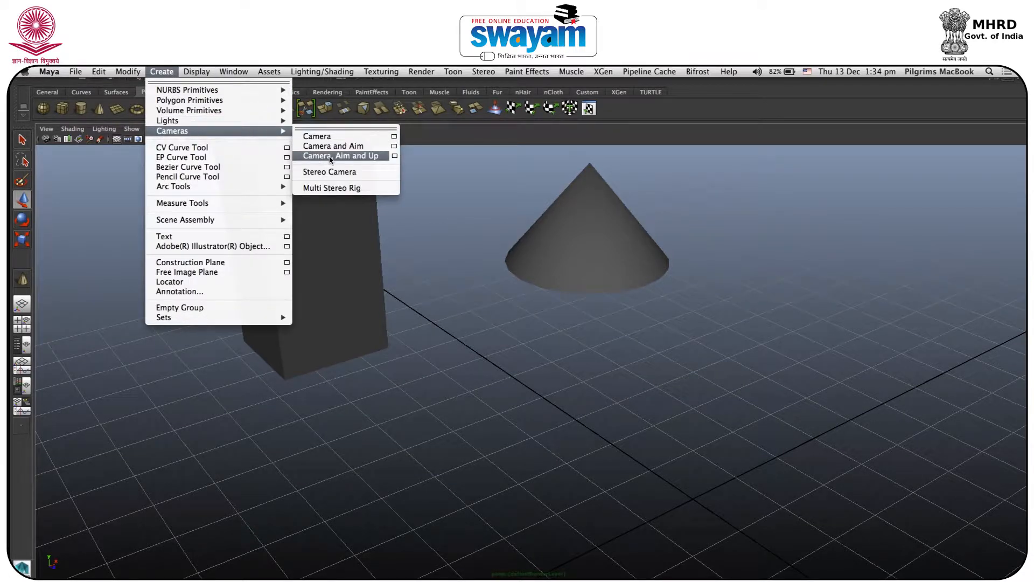
left_click(329, 159)
left_click_drag(646, 463, 538, 377, "alt")
Step: Try raising the whole camera rig, undo that move and shift only the camera body
left_click_drag(501, 334, 499, 285)
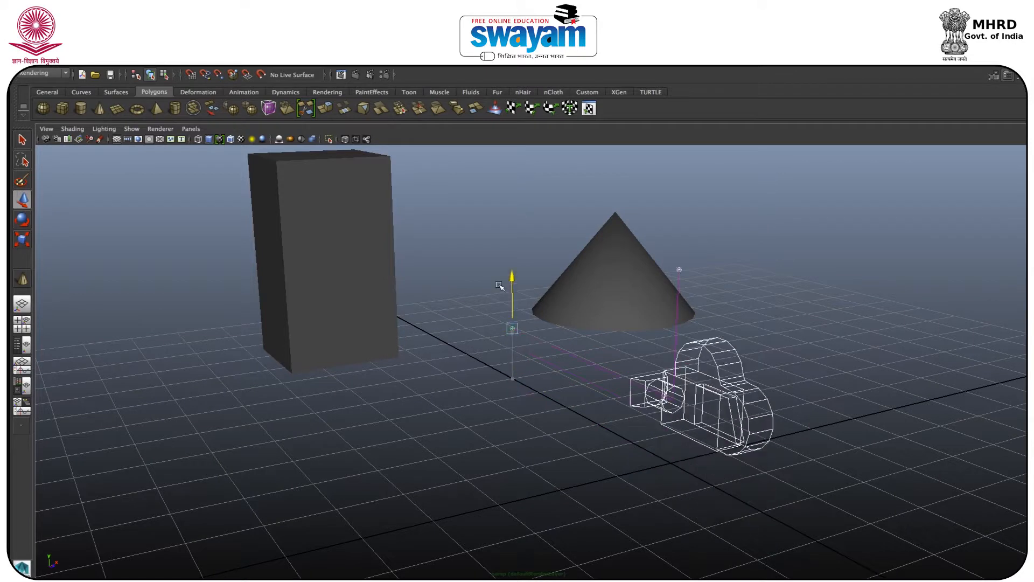
key("ctrl+z")
left_click(676, 418)
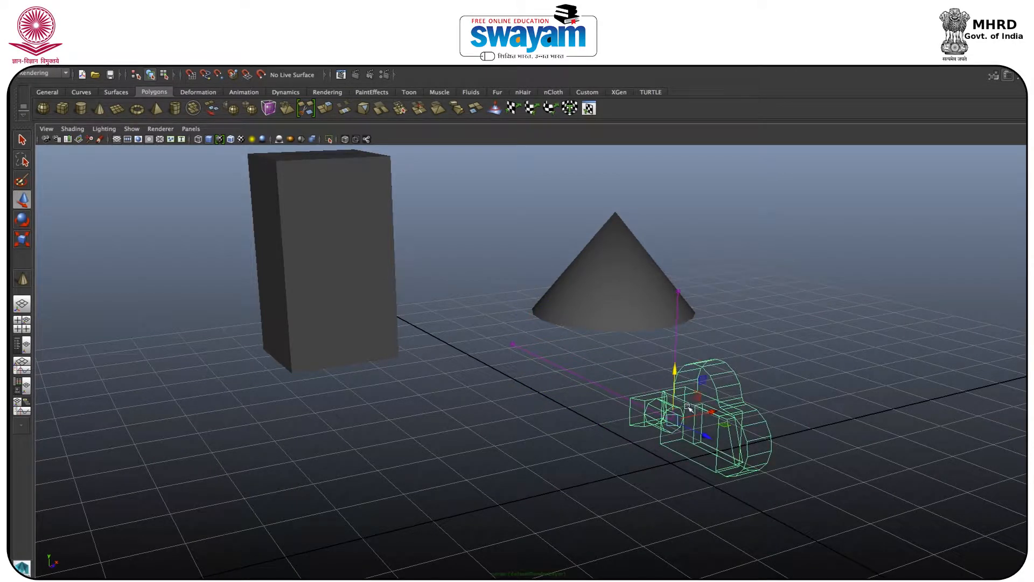
mouse_move(677, 382)
left_mouse_down()
mouse_move(674, 317)
mouse_move(667, 420)
mouse_move(658, 377)
left_mouse_up()
left_click_drag(667, 313, 565, 426, "alt")
left_click(604, 326)
Step: Select the aim locator and move it to redirect the camera
left_click(513, 343)
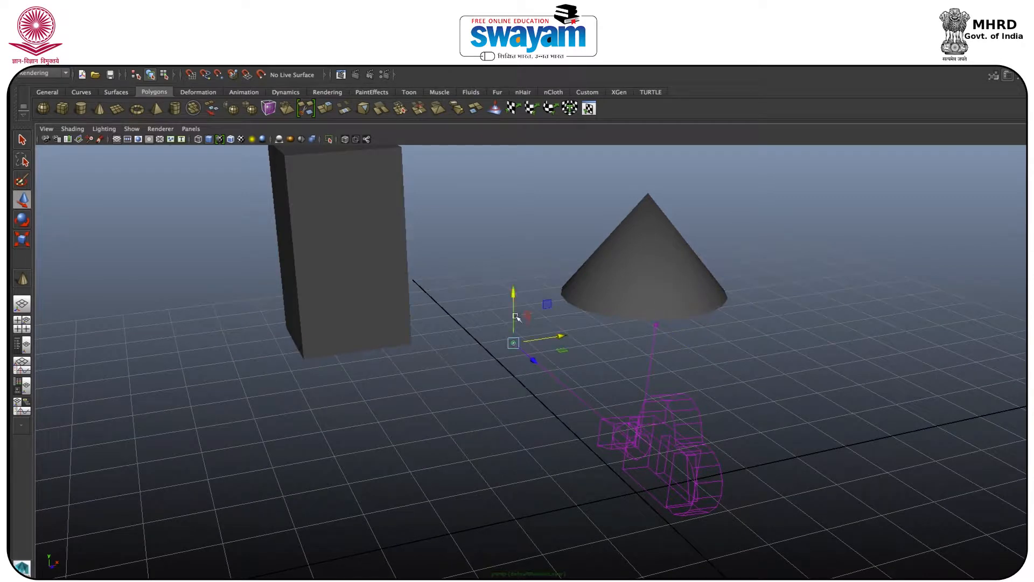
left_click(510, 413)
left_click(513, 342)
left_click_drag(512, 315, 545, 331)
Step: Shift the up locator sideways to roll the camera and view the rig from its side
left_click_drag(642, 338, 626, 347, "alt")
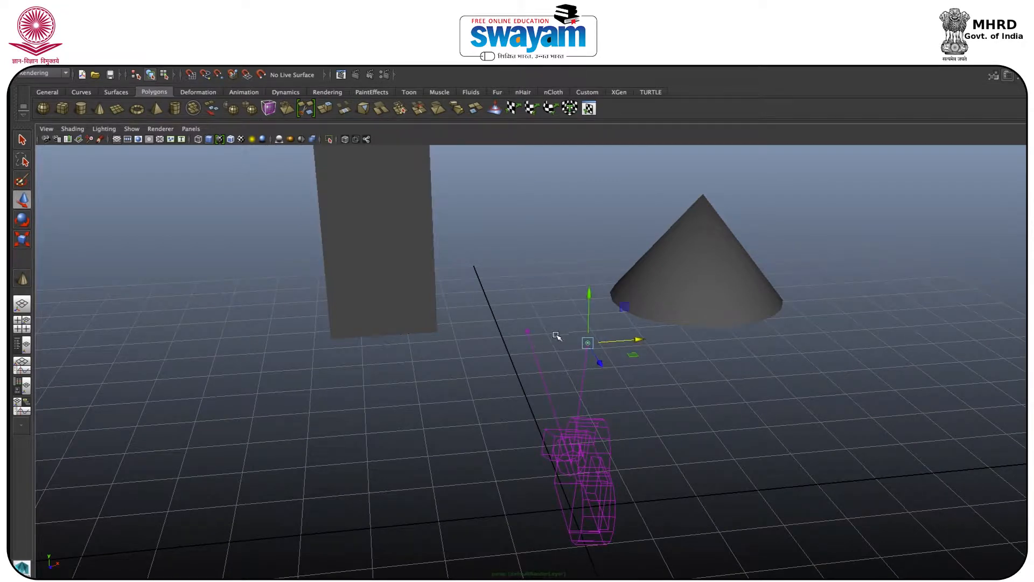
left_click_drag(635, 343, 659, 348)
left_click_drag(645, 384, 694, 431, "alt")
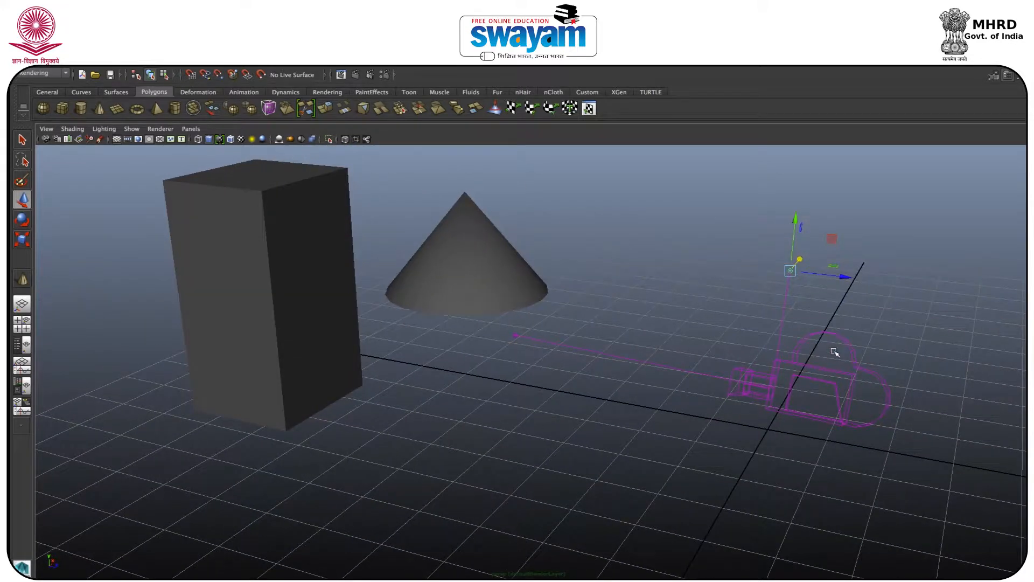
Step: Move the up locator further toward the cone to bank the camera and reposition the camera body
left_click(811, 350)
left_click_drag(779, 348, 626, 330)
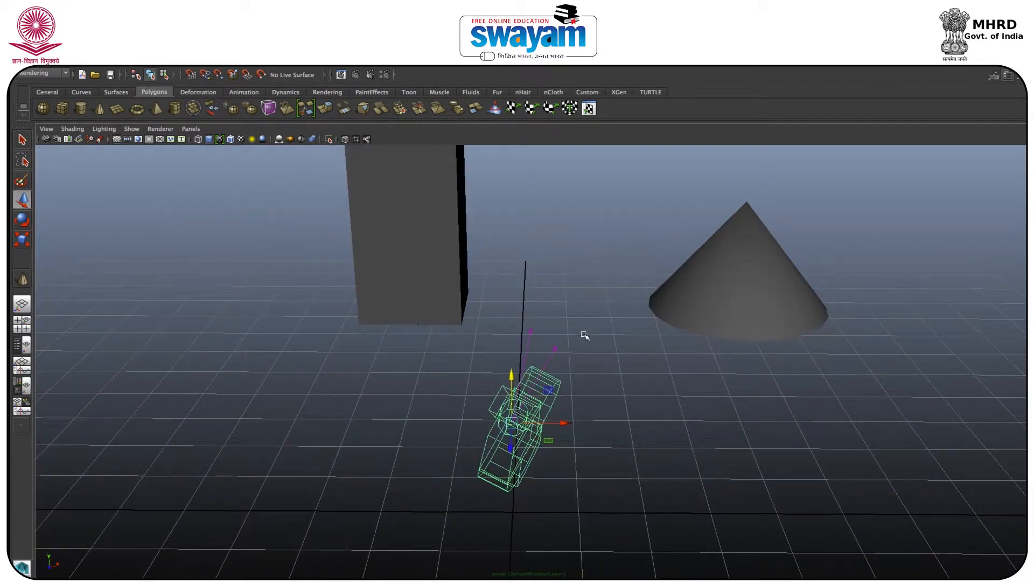
left_click(555, 349)
left_click_drag(575, 351, 594, 367)
left_click(521, 399)
left_click_drag(518, 402, 442, 412)
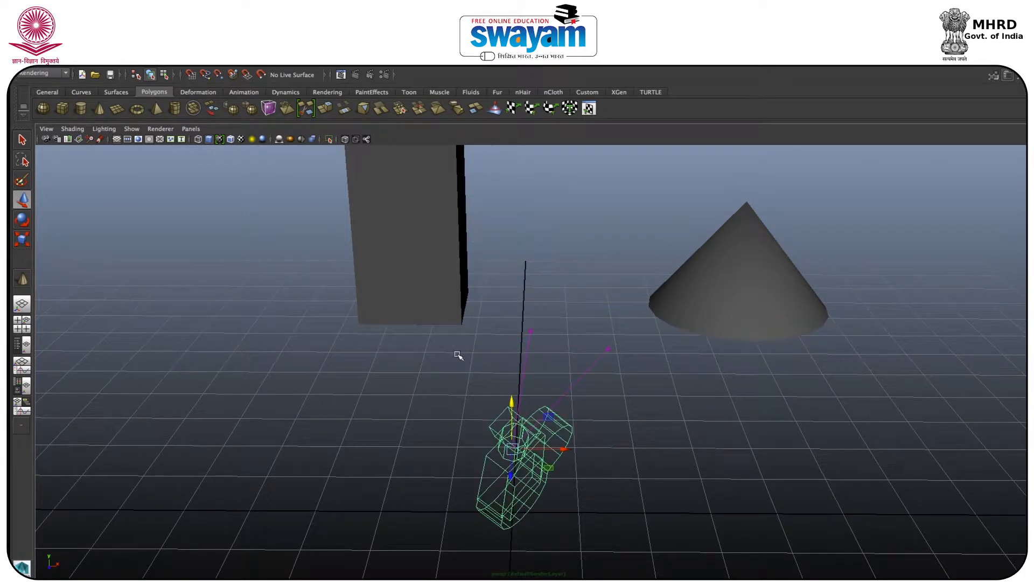
Step: Review the available camera types and open the Outliner to inspect the camera group
mouse_move(250, 68)
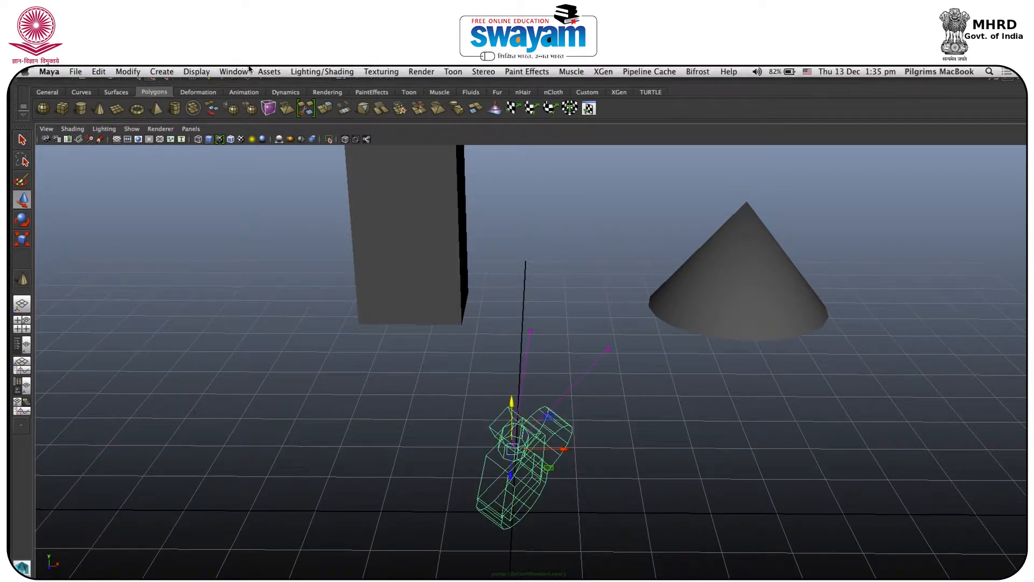
left_click(165, 71)
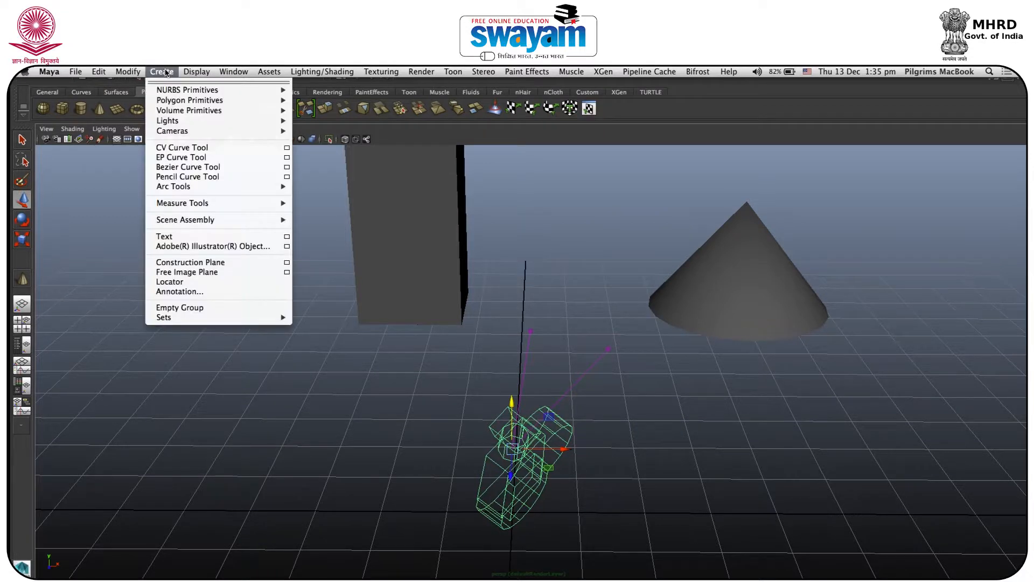
mouse_move(226, 131)
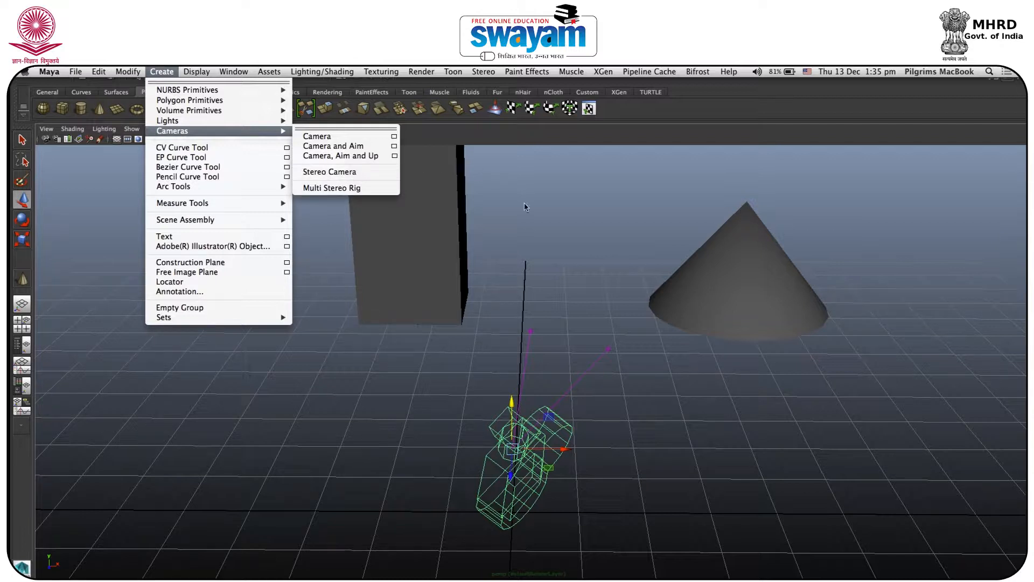
mouse_move(130, 71)
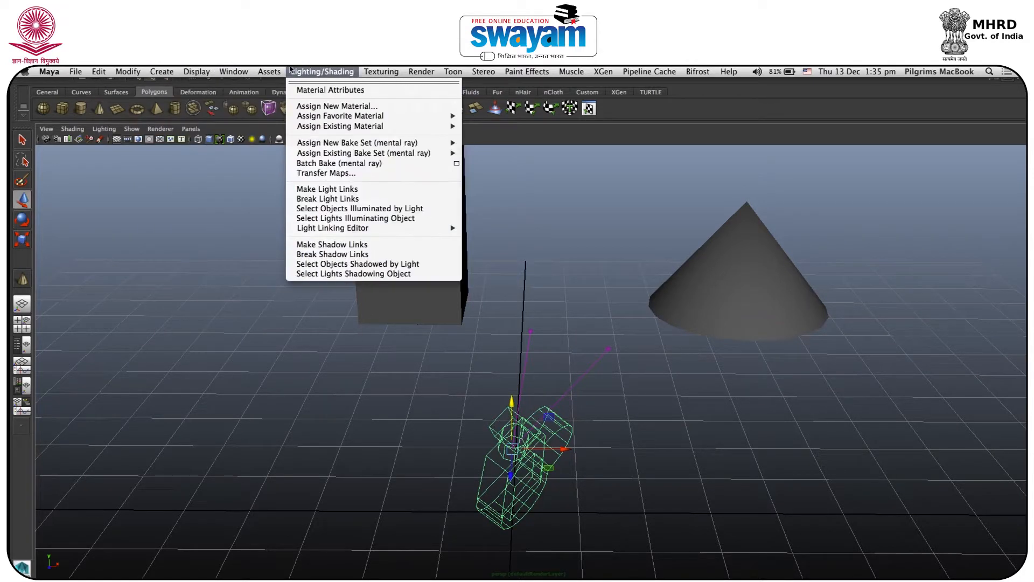
mouse_move(243, 70)
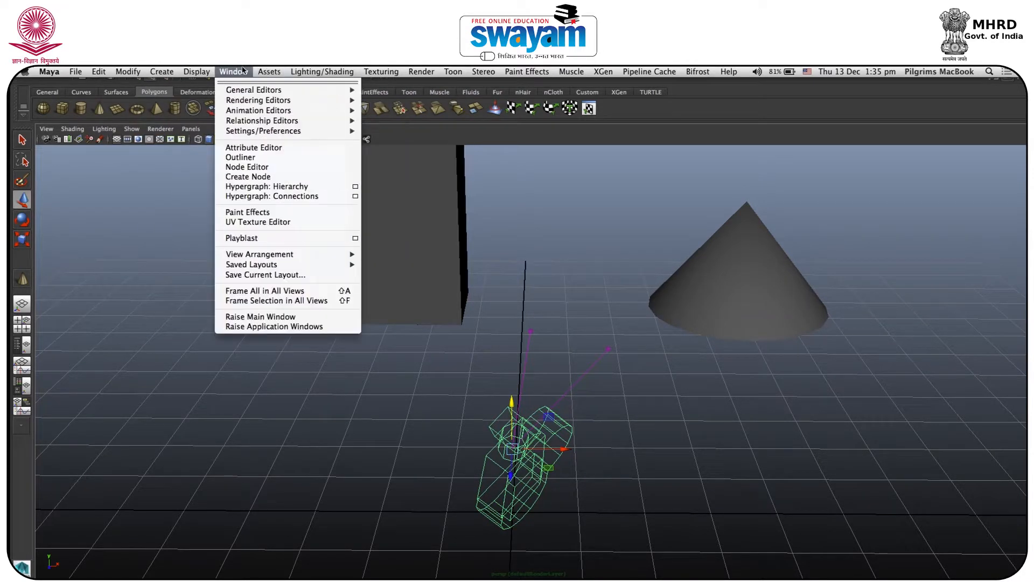
left_click(240, 158)
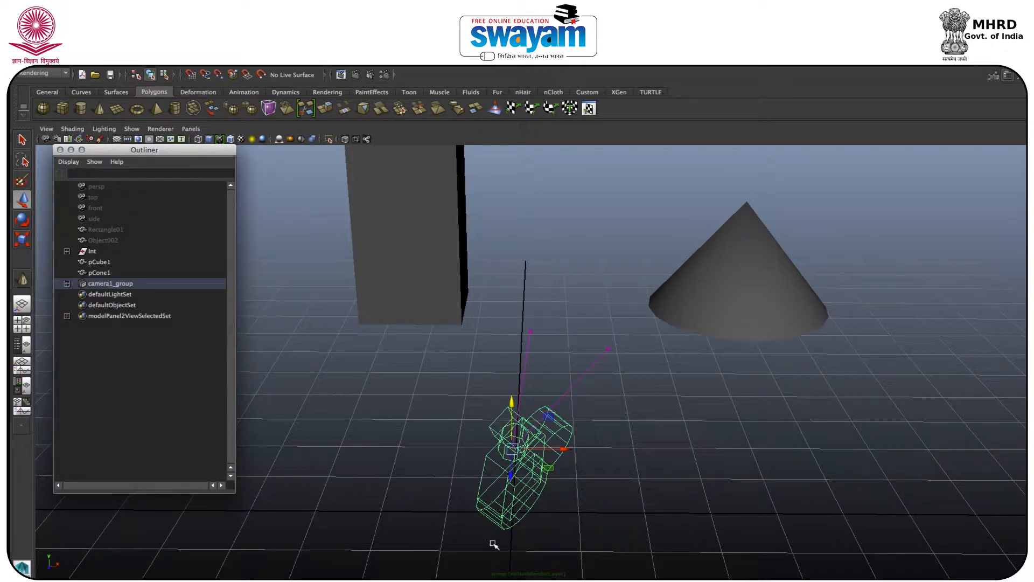
Step: Inspect the nodes inside camera1_group in the Outliner and delete the whole group
left_click(102, 288)
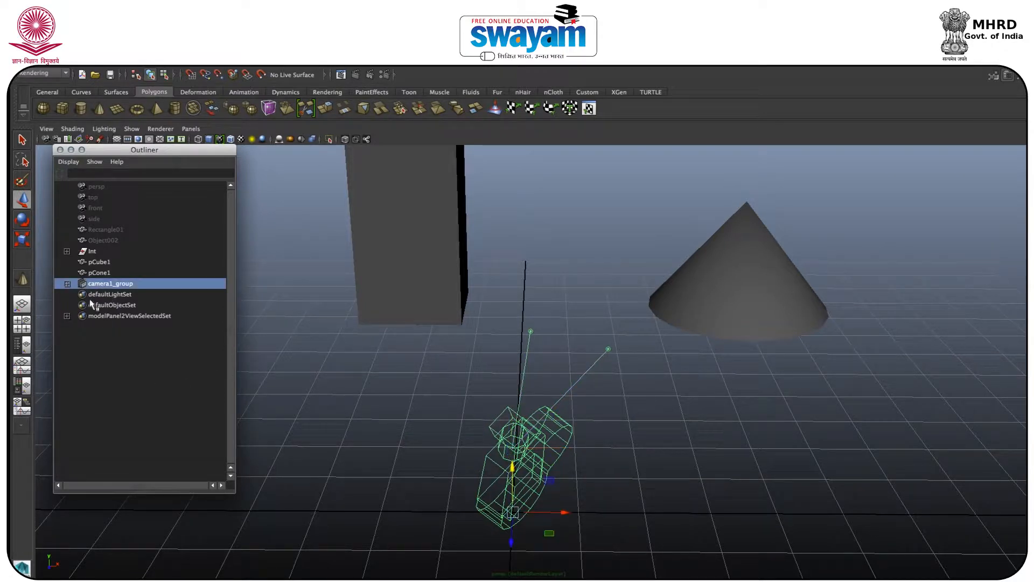
left_click(67, 283)
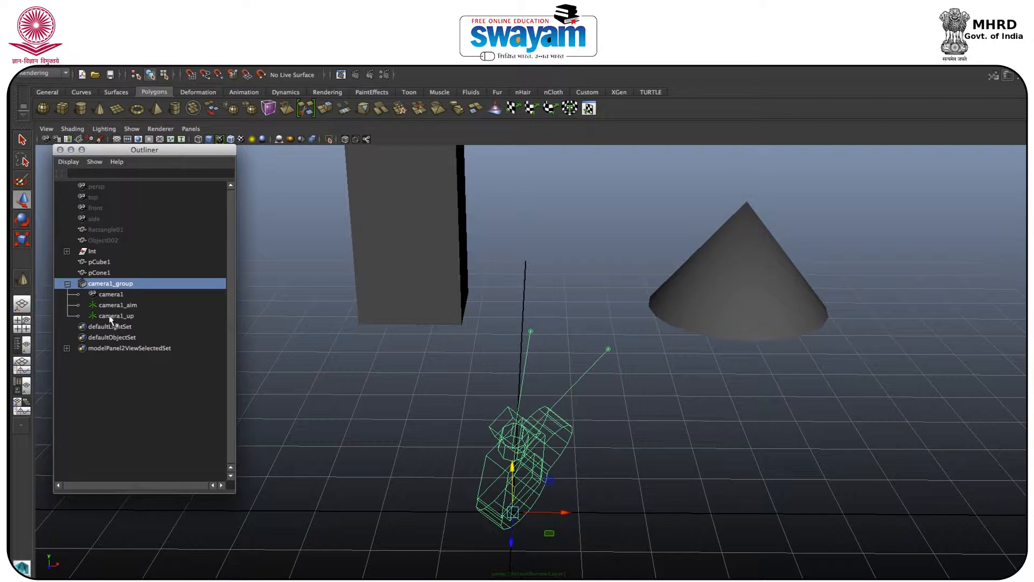
left_click(67, 283)
left_click(134, 394)
left_click(106, 289)
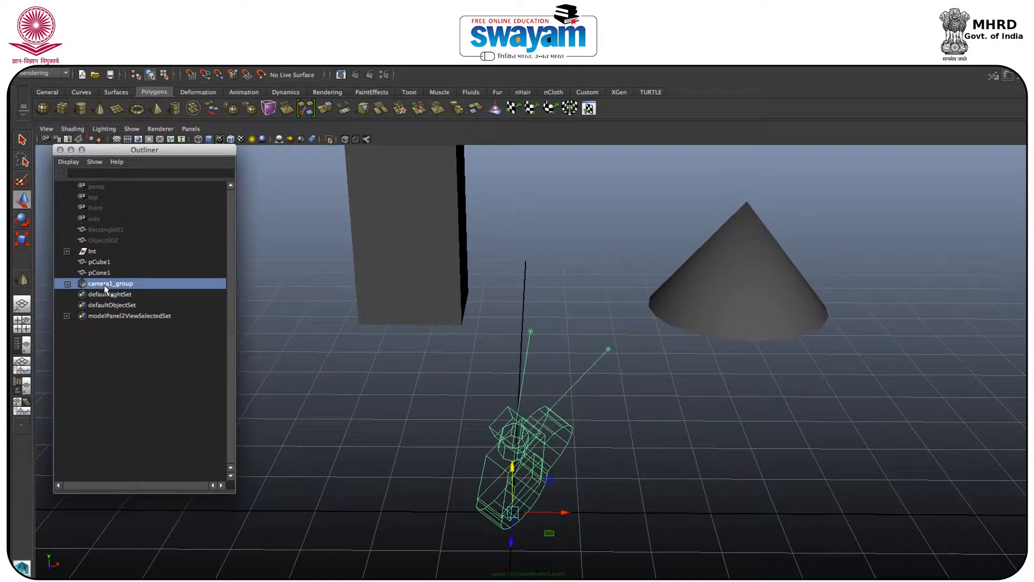
key("Delete")
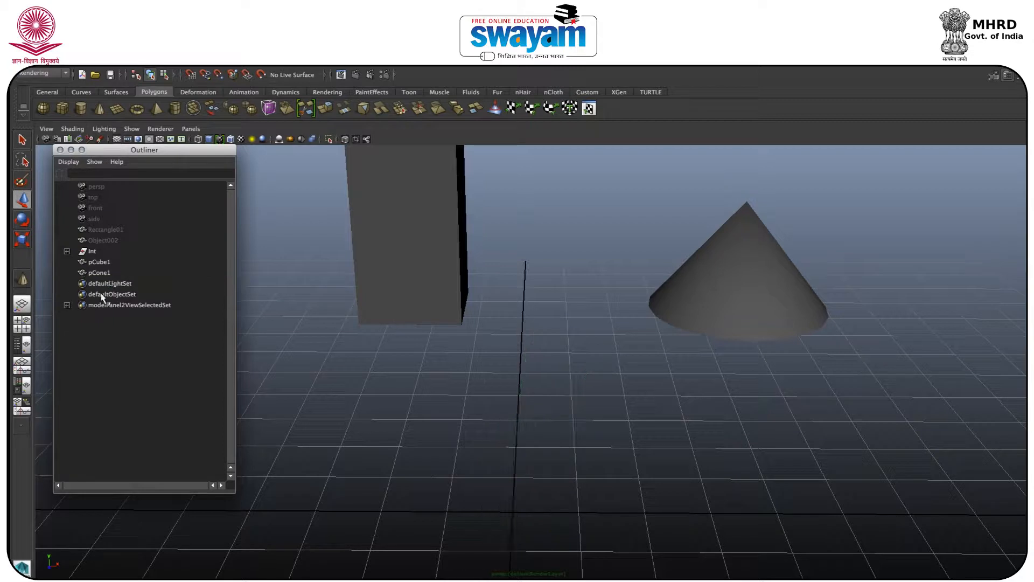
left_click(60, 150)
Step: Create a basic Camera and raise it above the grid
left_click_drag(347, 248, 376, 236, "alt")
mouse_move(210, 70)
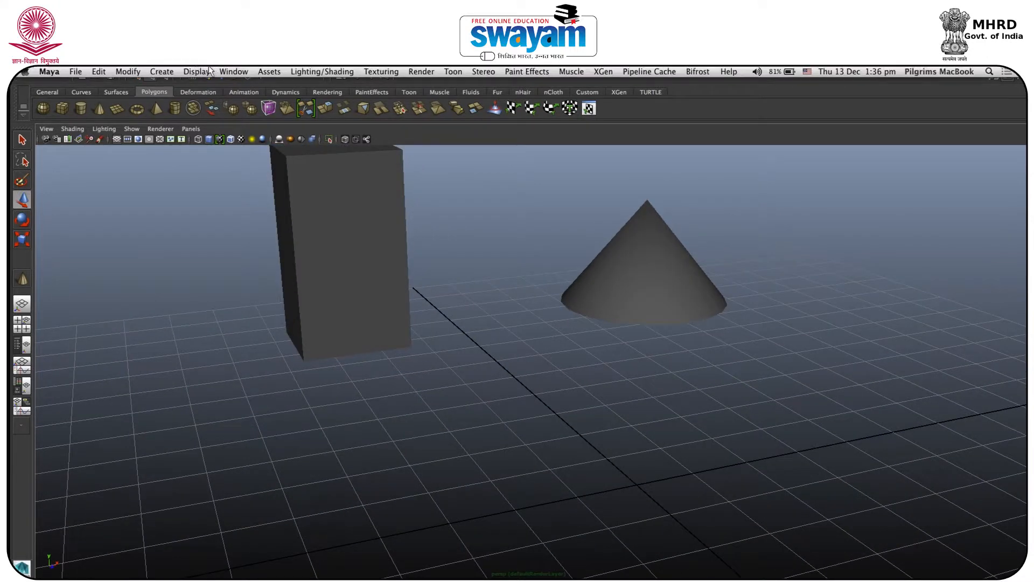
left_click(172, 74)
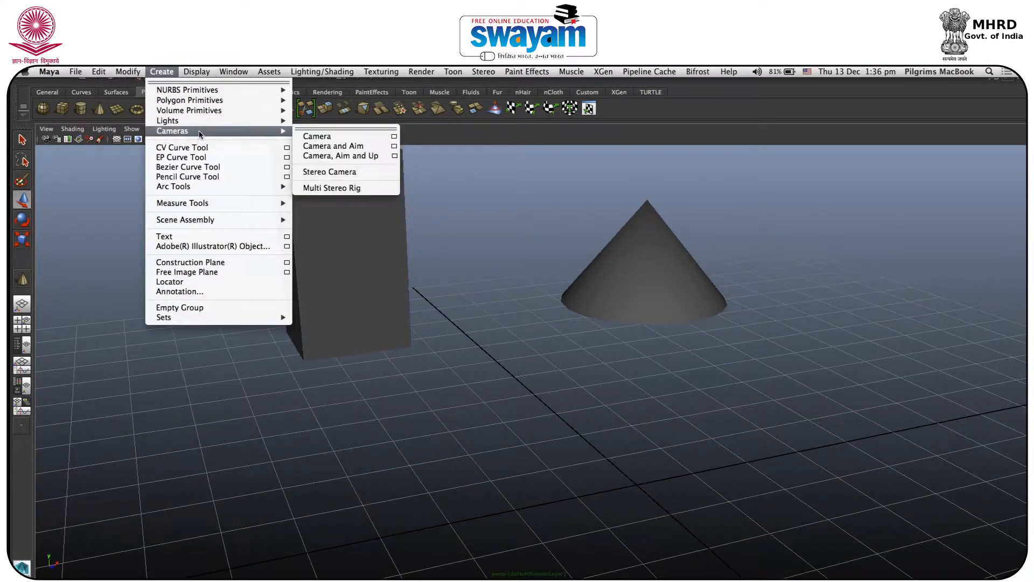
left_click(327, 139)
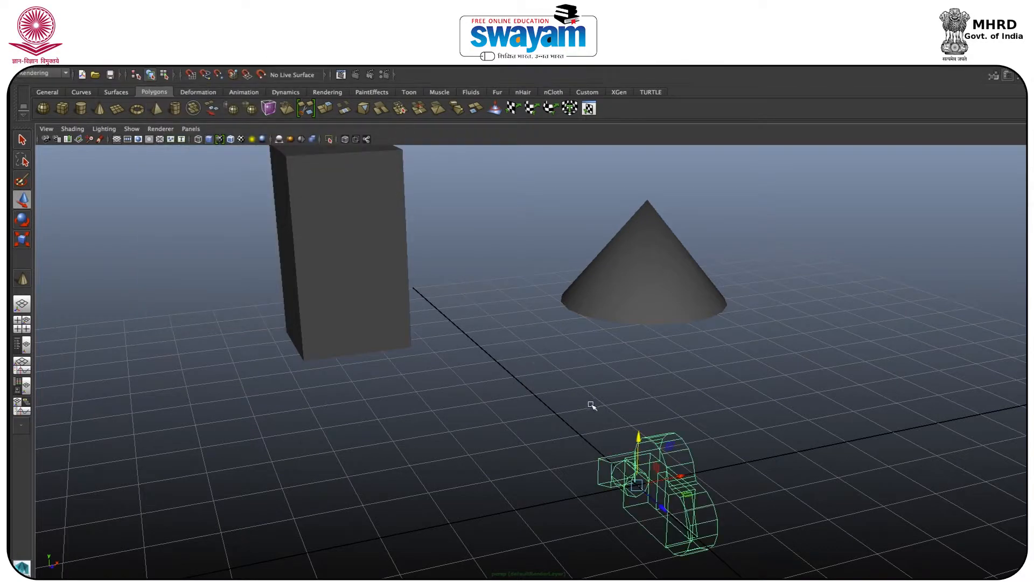
left_click_drag(638, 446, 641, 381)
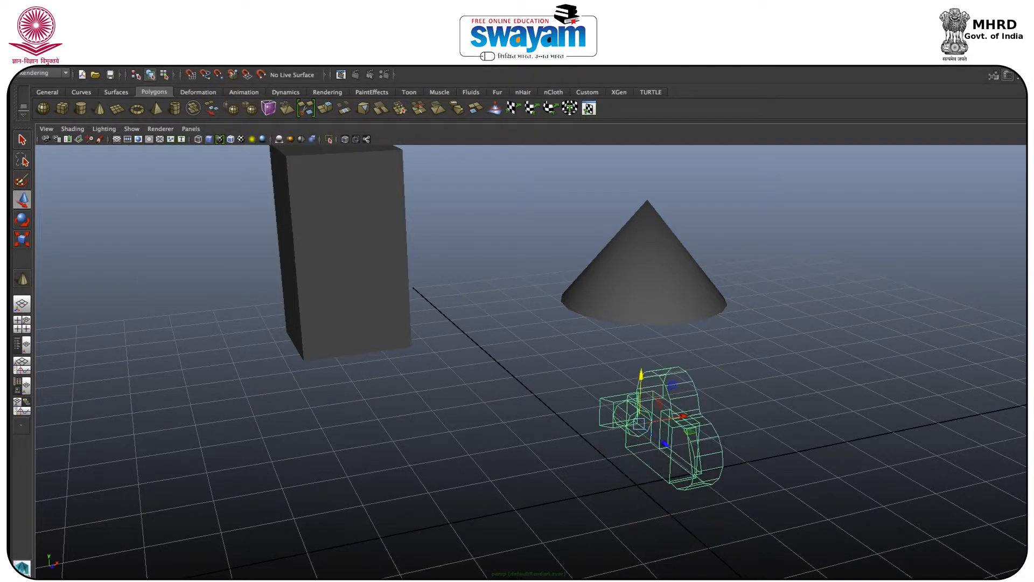
Step: Show the new camera's attributes, look through camera1 and frame the box and cone
key("ctrl+a")
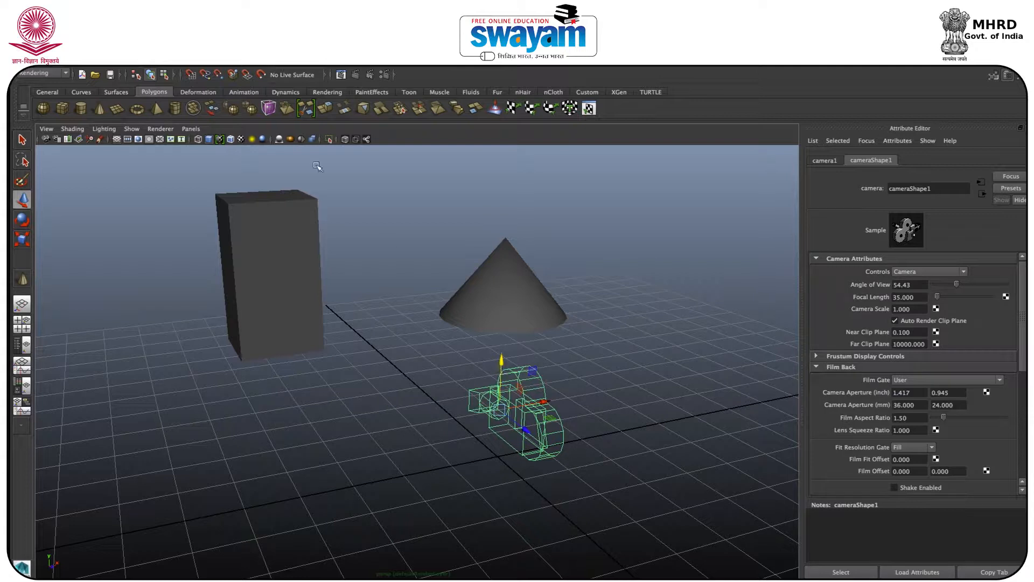
left_click(190, 129)
mouse_move(226, 139)
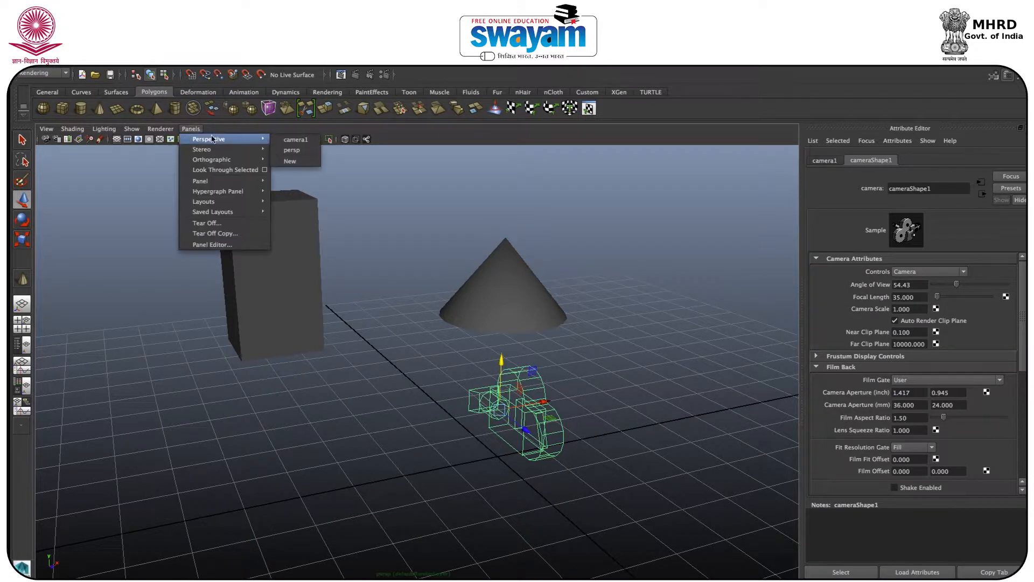
left_click(295, 140)
left_click_drag(490, 352, 518, 264, "alt")
right_click_drag(518, 264, 535, 332, "alt")
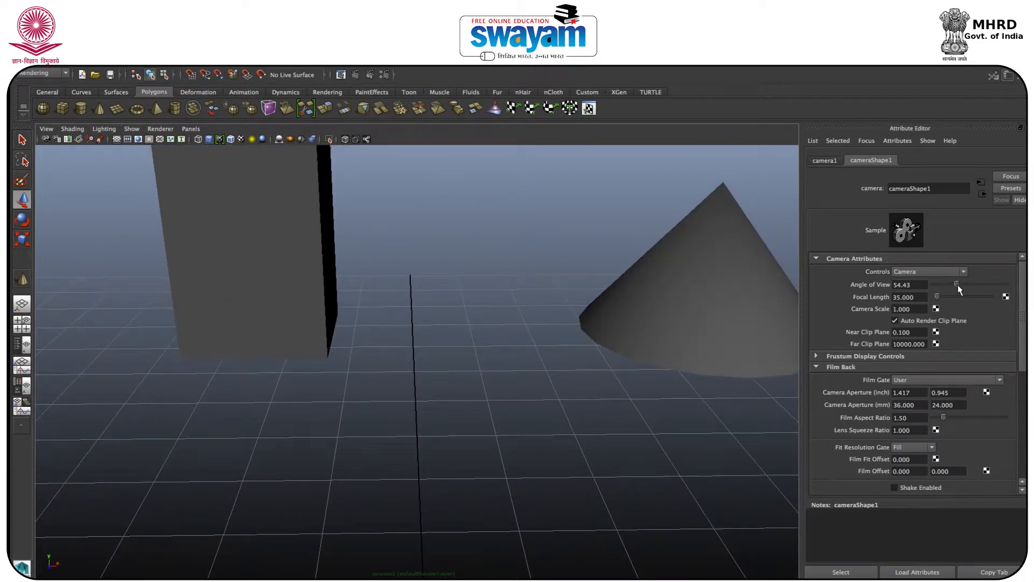
Step: Test wide and narrow Angle of View values on the camera, and set its Focal Length to about 37.828
left_click_drag(965, 282, 1003, 285)
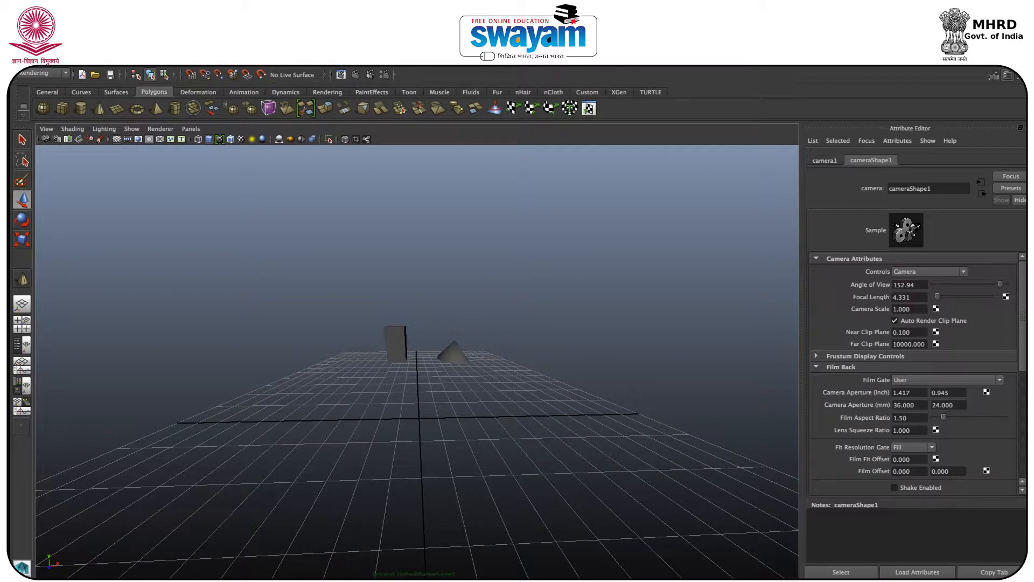
mouse_move(991, 287)
left_mouse_down()
mouse_move(960, 285)
mouse_move(981, 291)
left_mouse_up()
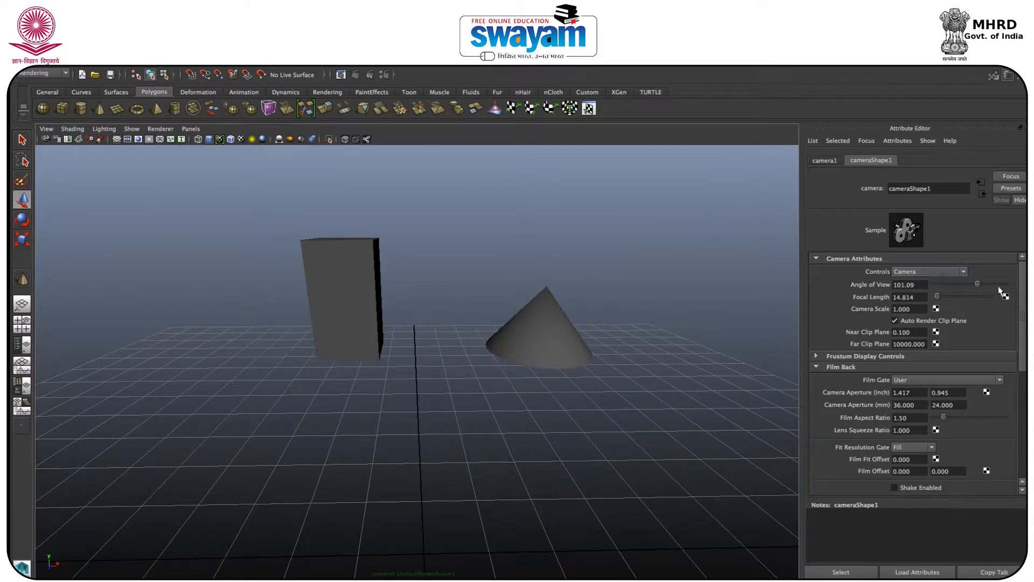
left_click_drag(981, 288, 1003, 288)
left_click_drag(984, 283, 962, 286)
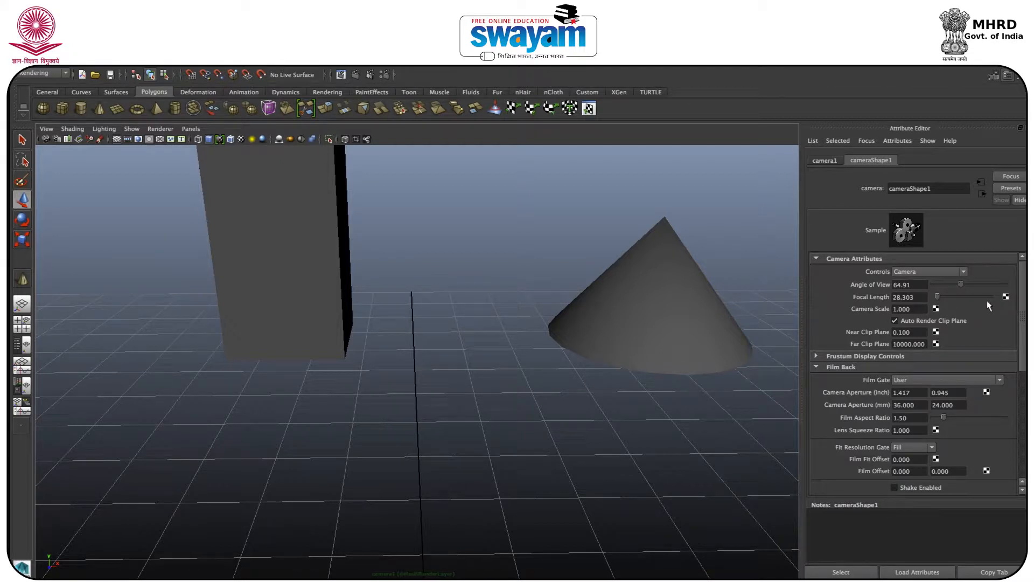
mouse_move(940, 300)
left_mouse_down()
mouse_move(948, 296)
mouse_move(937, 300)
left_mouse_up()
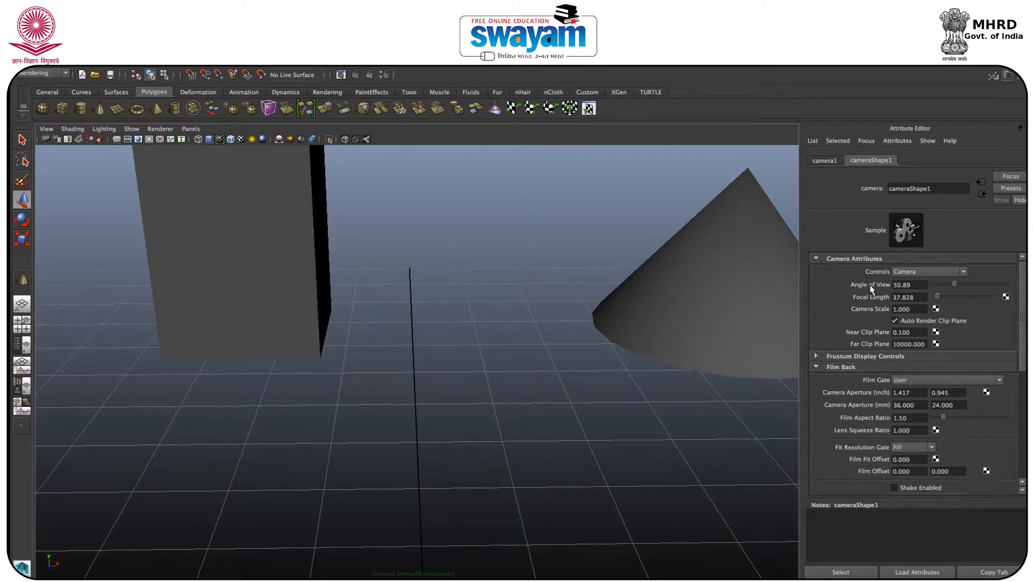
right_click_drag(427, 360, 407, 294, "alt")
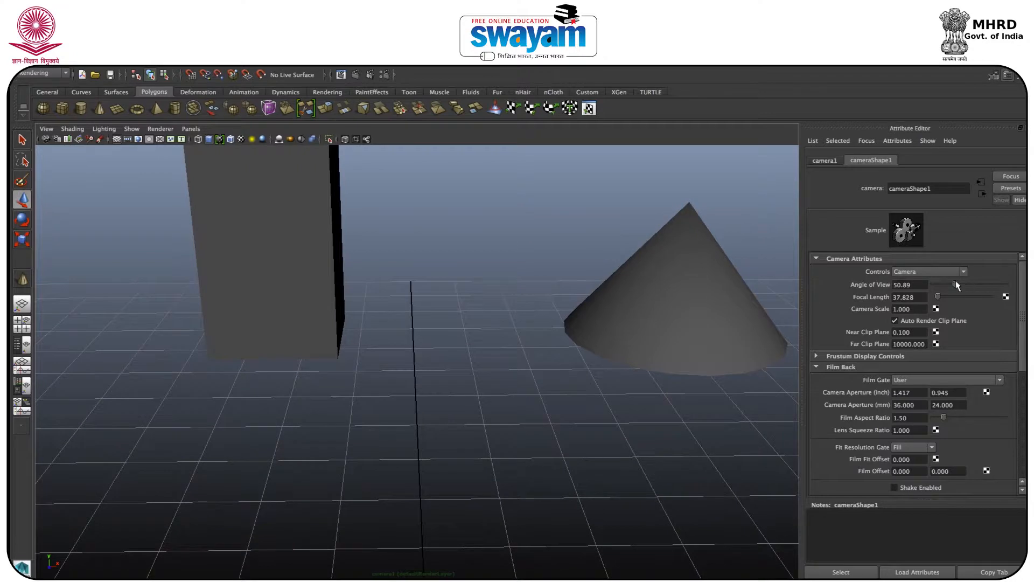
Step: Try the camera's widest Angle of View of 164.19 while orbiting the scene, and undo the change
left_click_drag(997, 285, 1016, 285)
left_click_drag(940, 298, 937, 296)
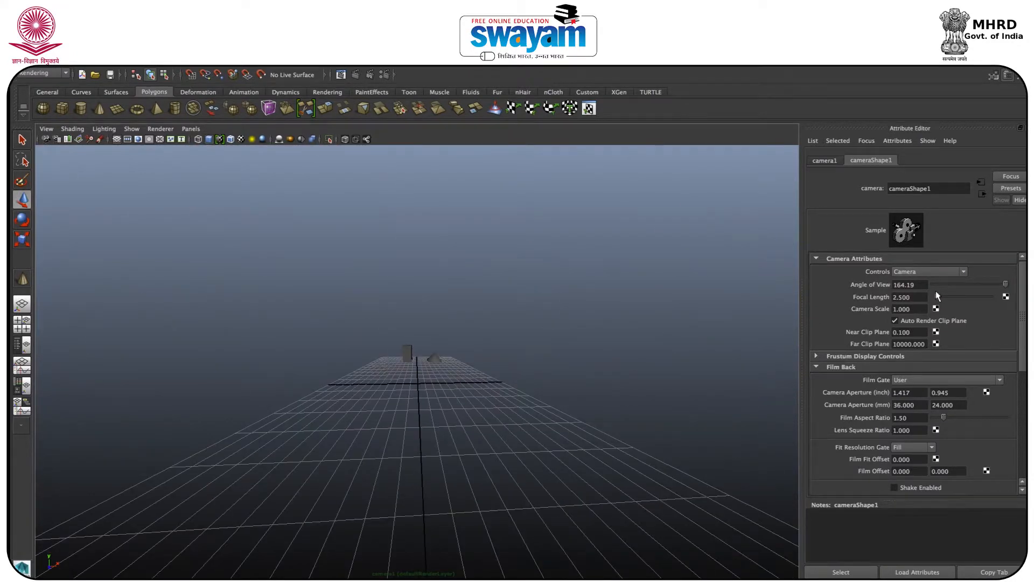
left_click_drag(481, 376, 392, 393, "alt")
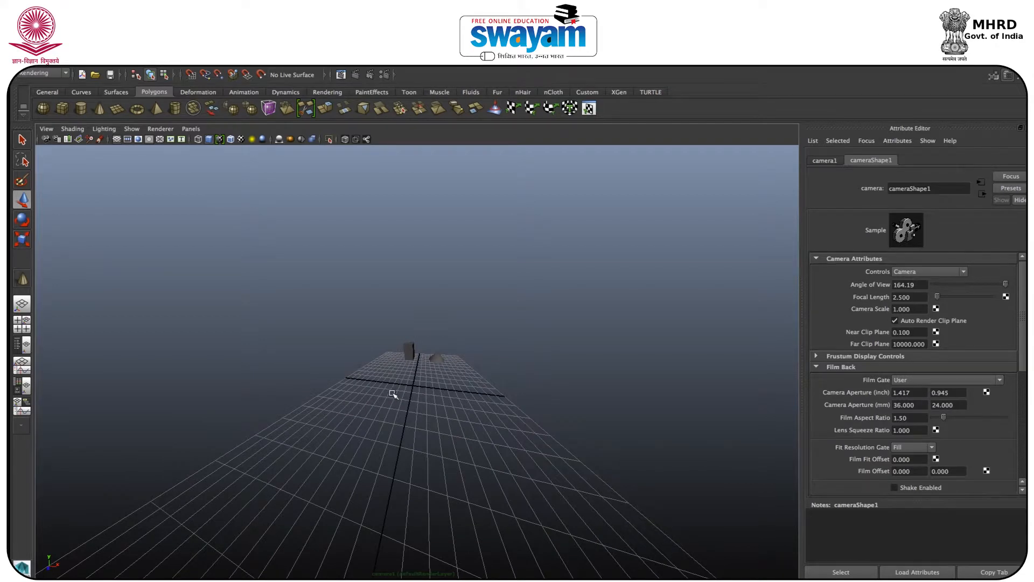
key("ctrl+z")
Step: Display the camera's film gate to check the framing of the box and cone, and hide it again
left_click_drag(512, 398, 521, 390, "alt")
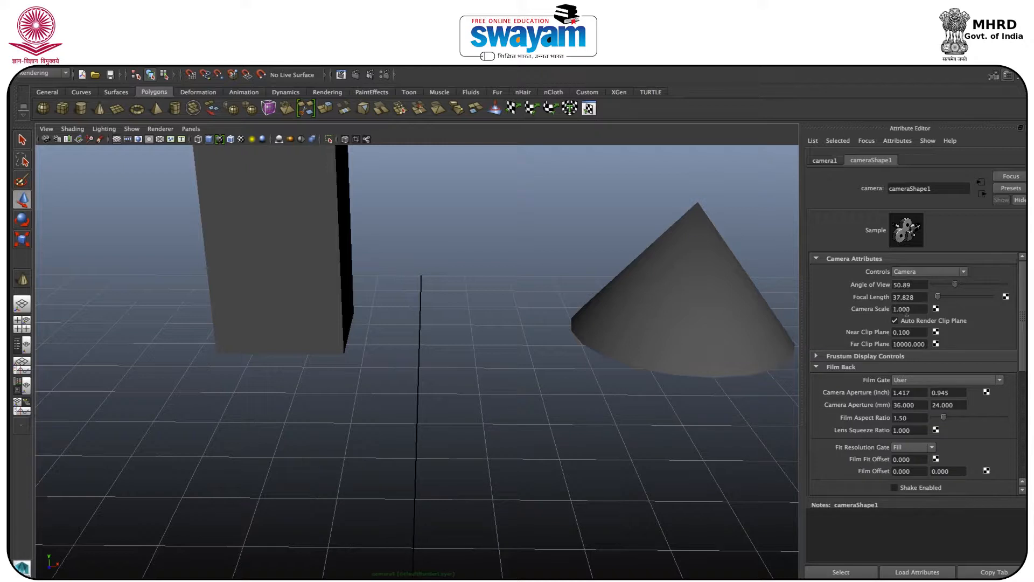
right_click_drag(582, 331, 680, 329, "alt")
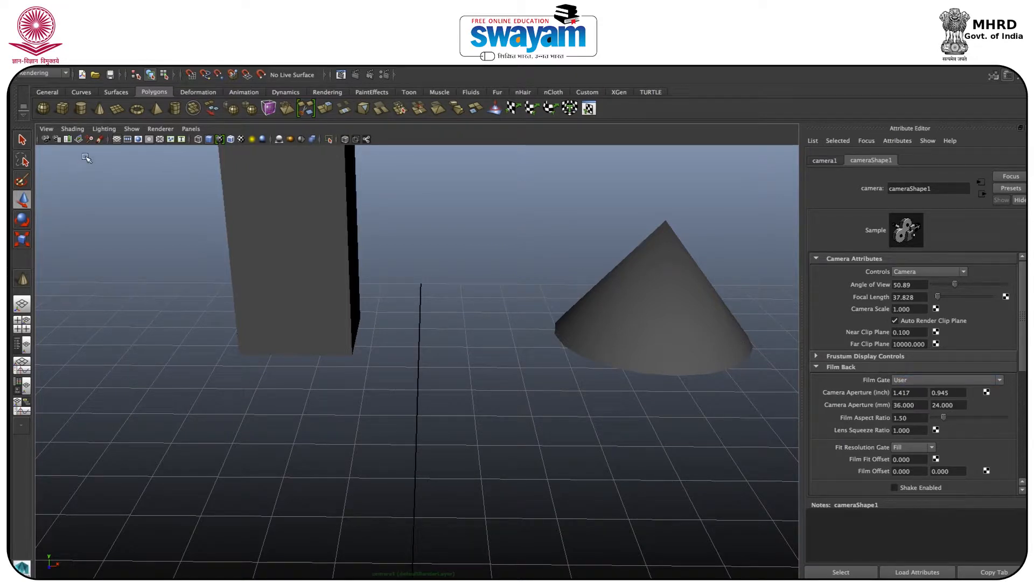
left_click(131, 139)
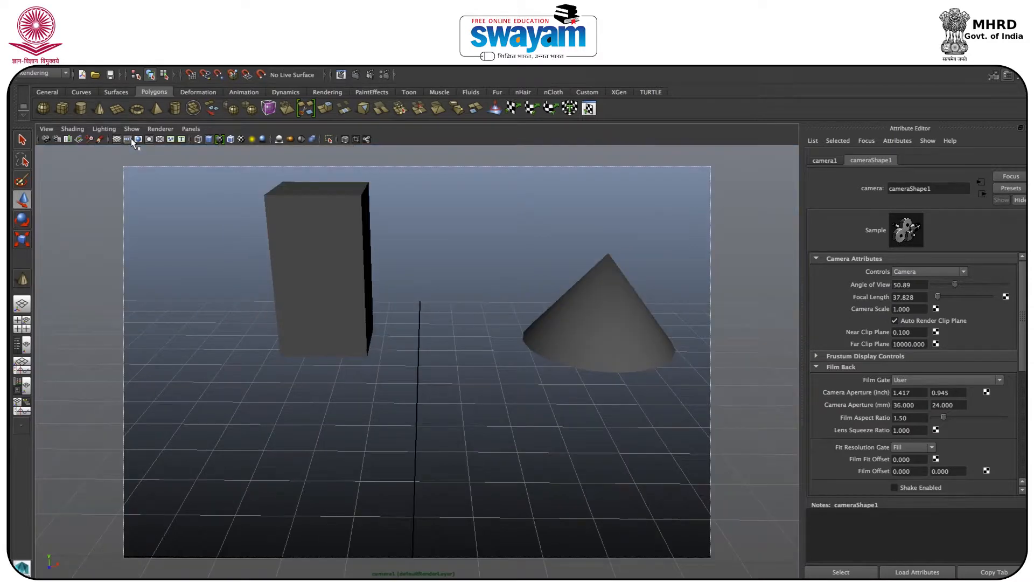
left_click(127, 139)
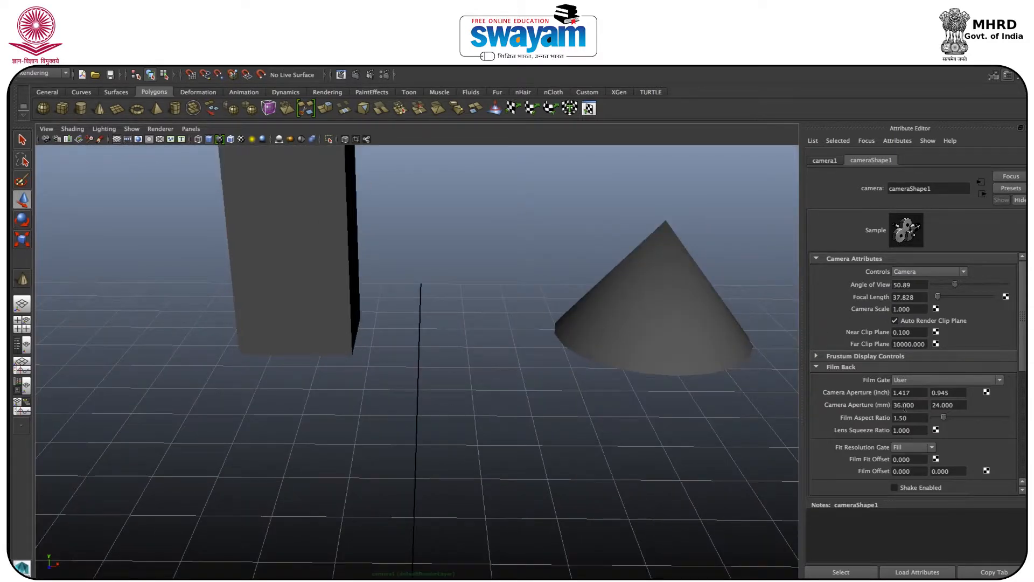
Step: Set the camera's Film Gate to 35mm Academy, return it to User and pull the camera back to reframe both objects
left_click(913, 381)
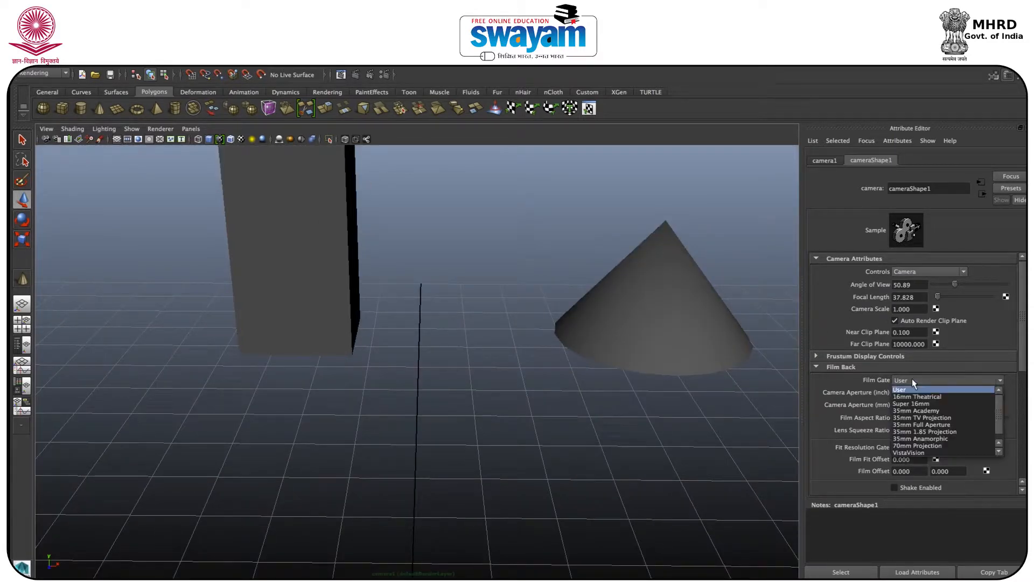
left_click(931, 411)
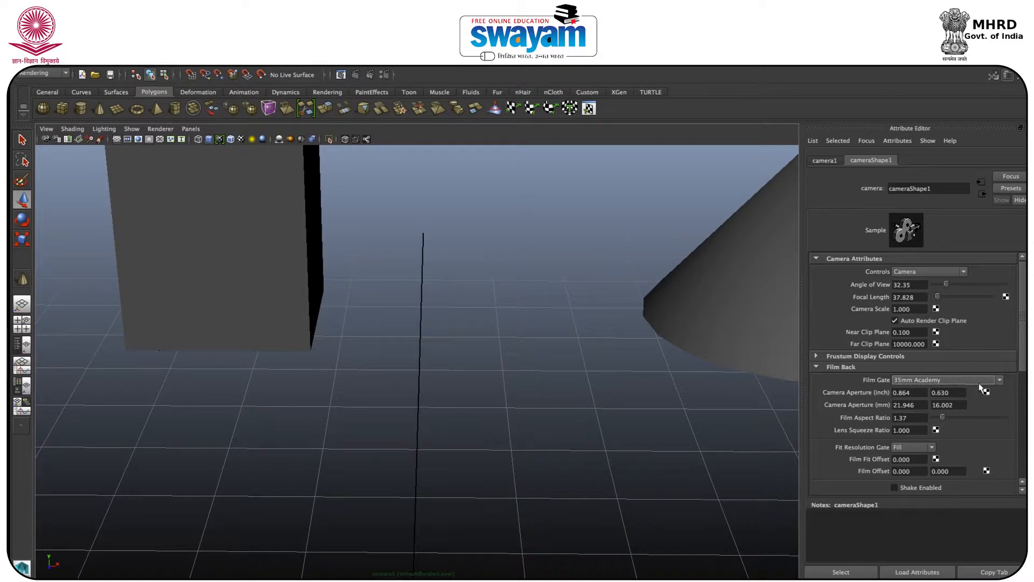
left_click(947, 381)
left_click(929, 389)
right_click_drag(483, 306, 486, 186, "alt")
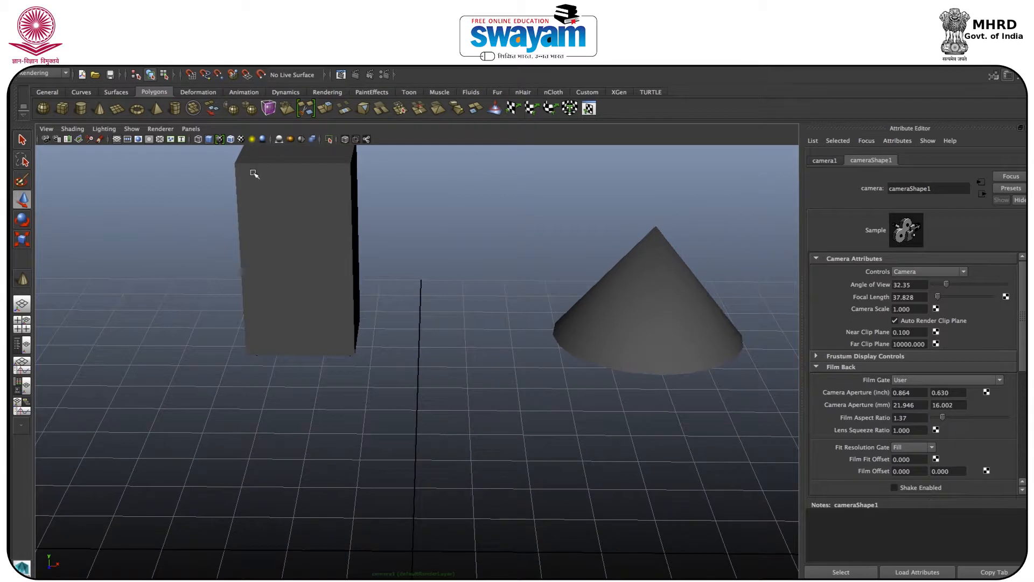
Step: Show the film gate, pan the camera across the objects to check the framing, and turn the gate display off
left_click(128, 139)
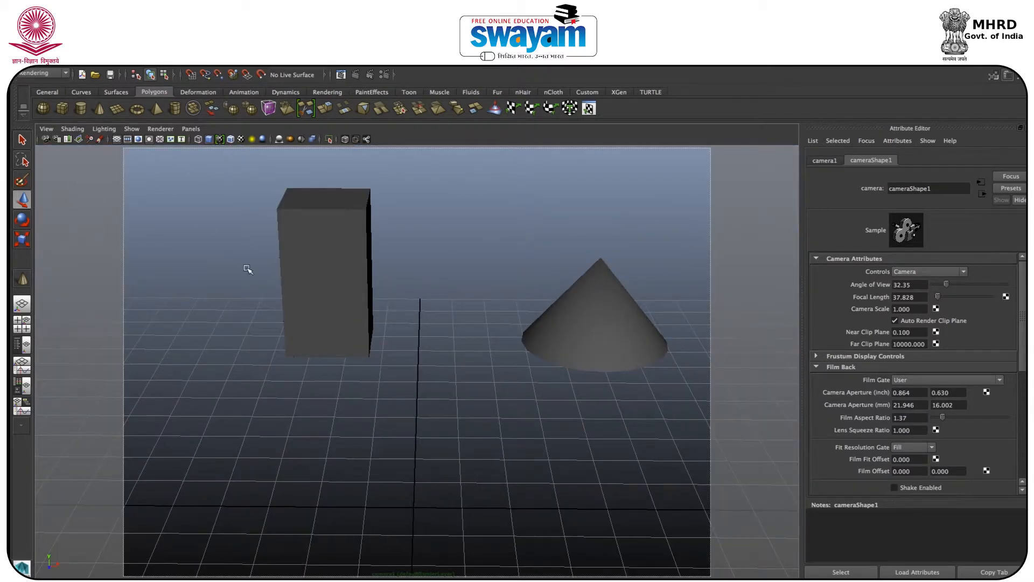
middle_click_drag(453, 304, 205, 311, "alt")
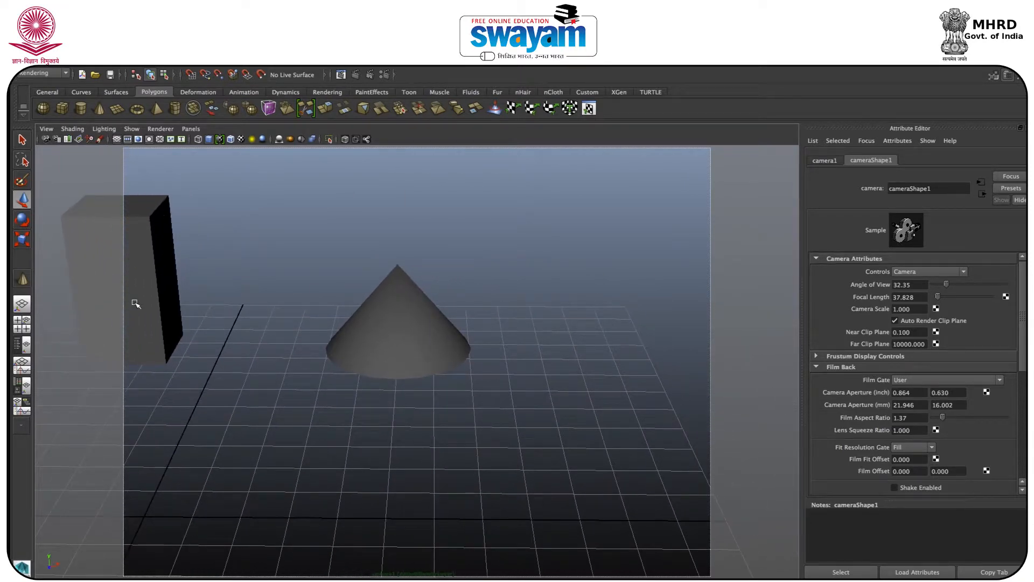
middle_click_drag(236, 292, 406, 308, "alt")
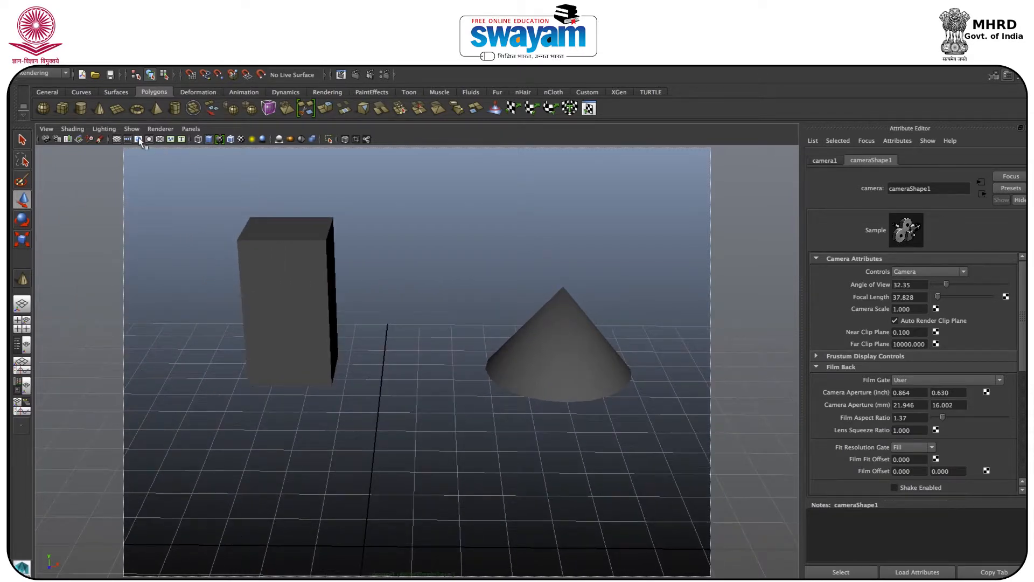
left_click(138, 139)
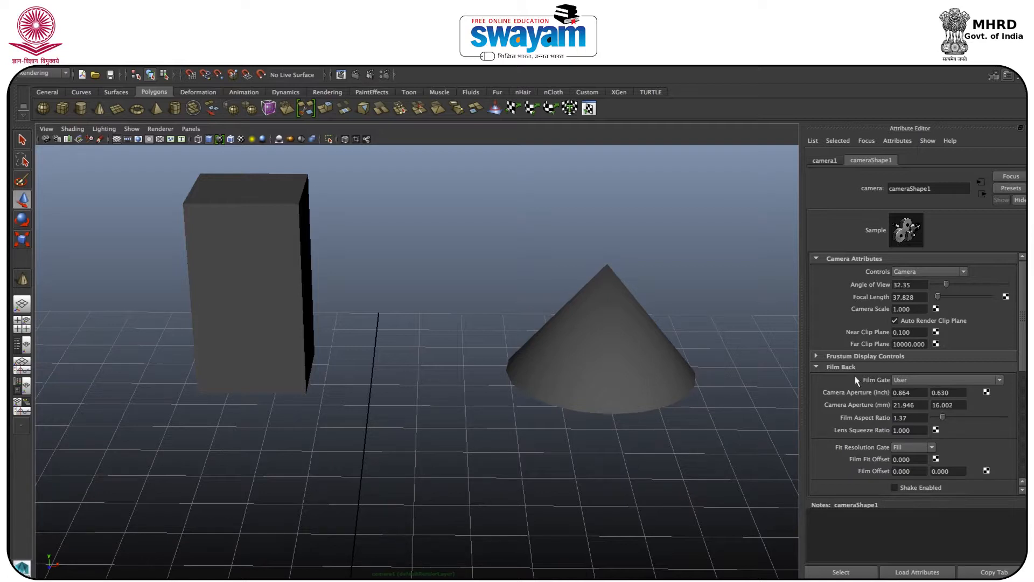
Step: Expand the camera's Frustum Display Controls and Environment sections to review their options
left_click(852, 357)
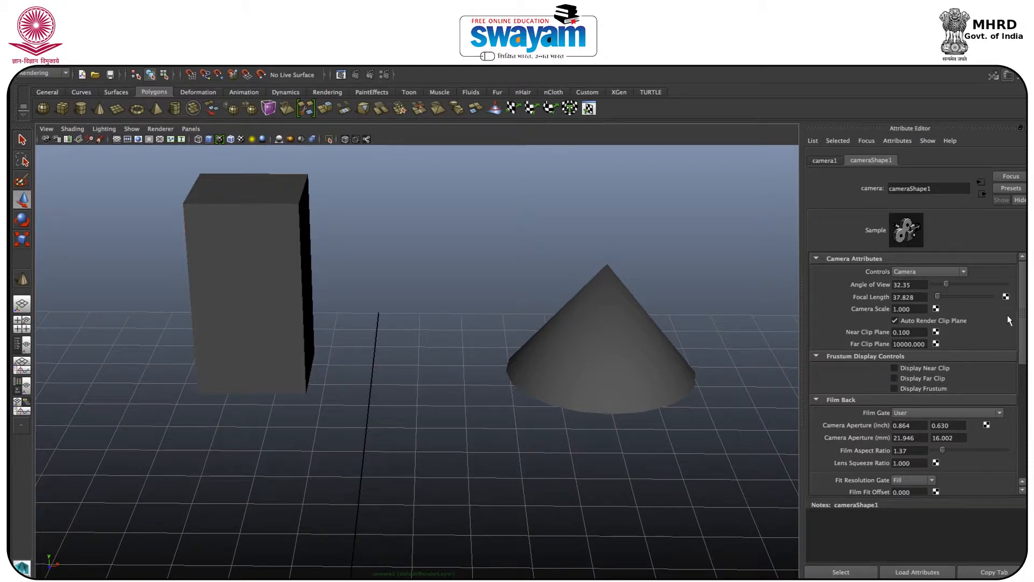
left_click_drag(1022, 306, 1019, 423)
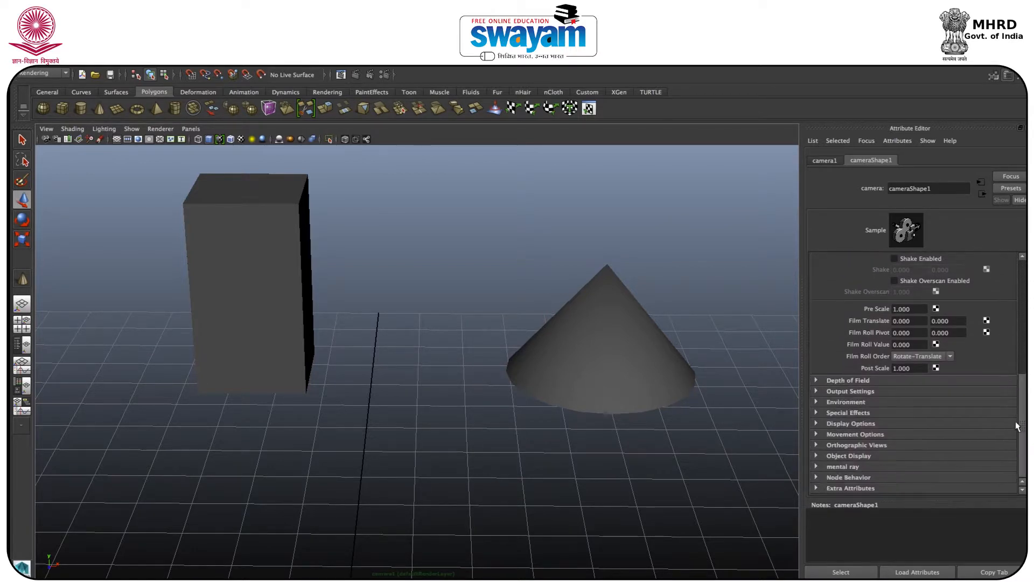
left_click(843, 404)
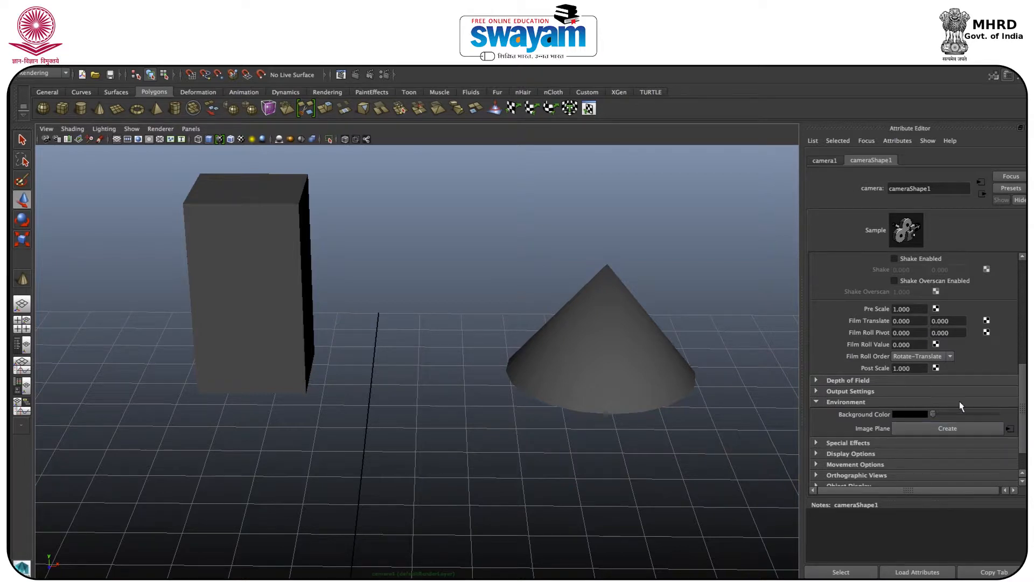
left_click(571, 363)
right_click(572, 364)
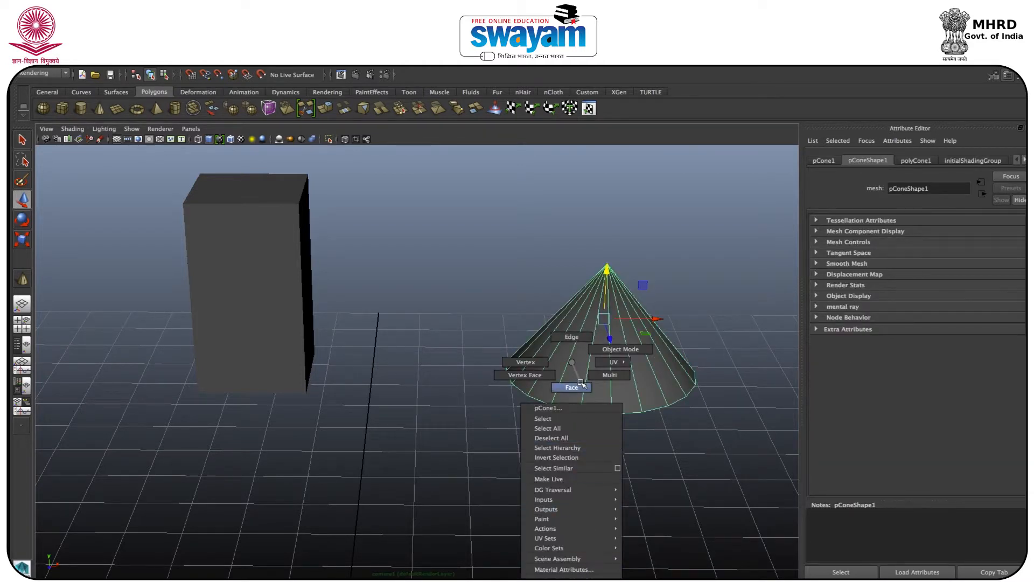
left_click(573, 364)
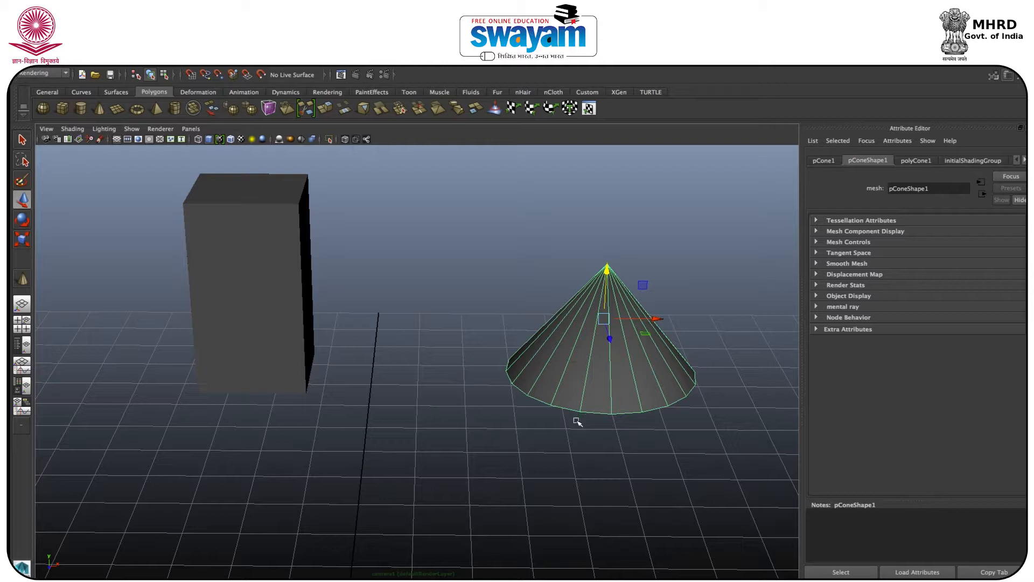
left_click(572, 439)
left_click(598, 370)
left_click(1023, 159)
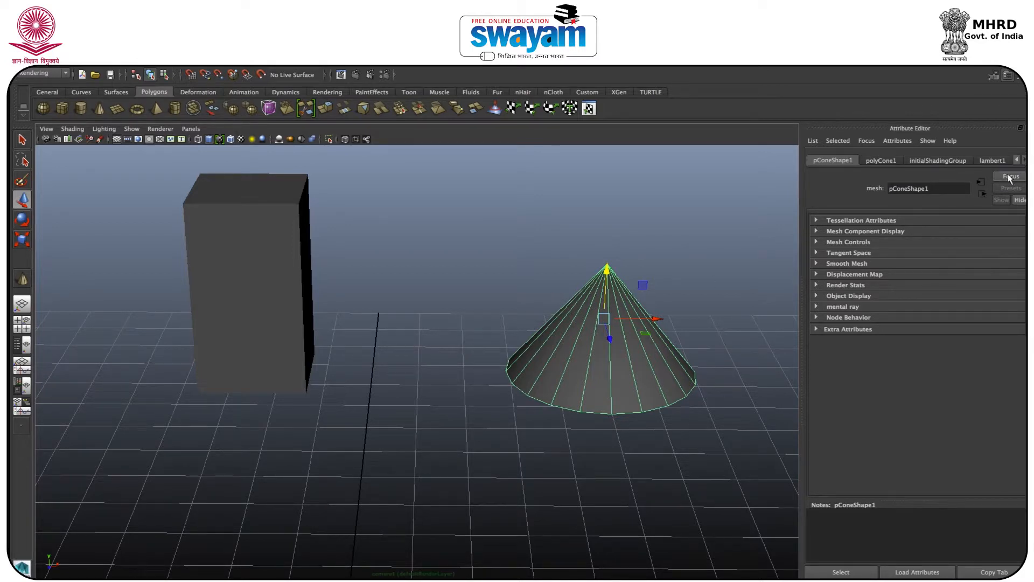
left_click(506, 237)
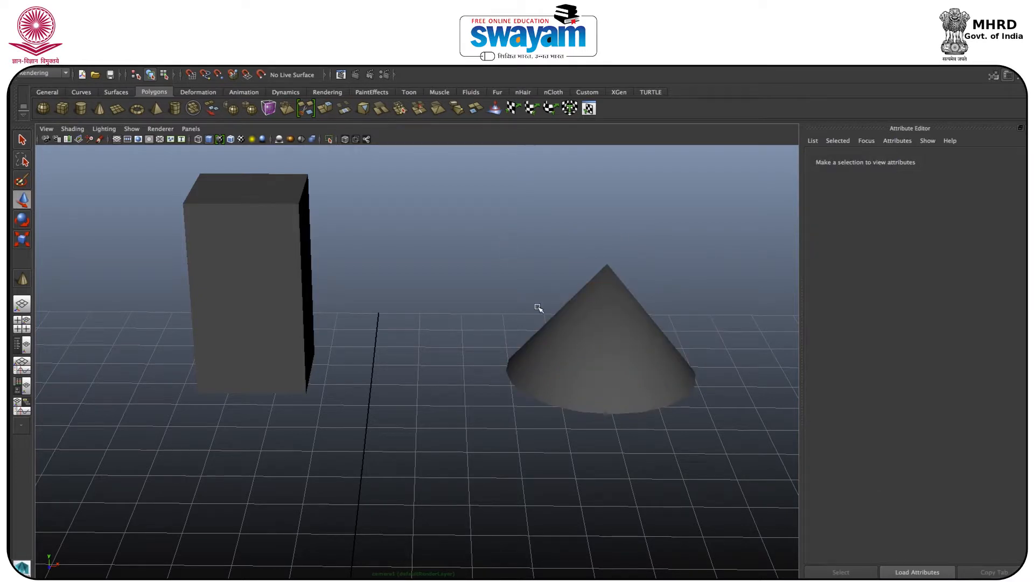
Step: Switch the viewport to the persp view, select camera1 and show its transform values in the Channel Box
key("space")
key("space")
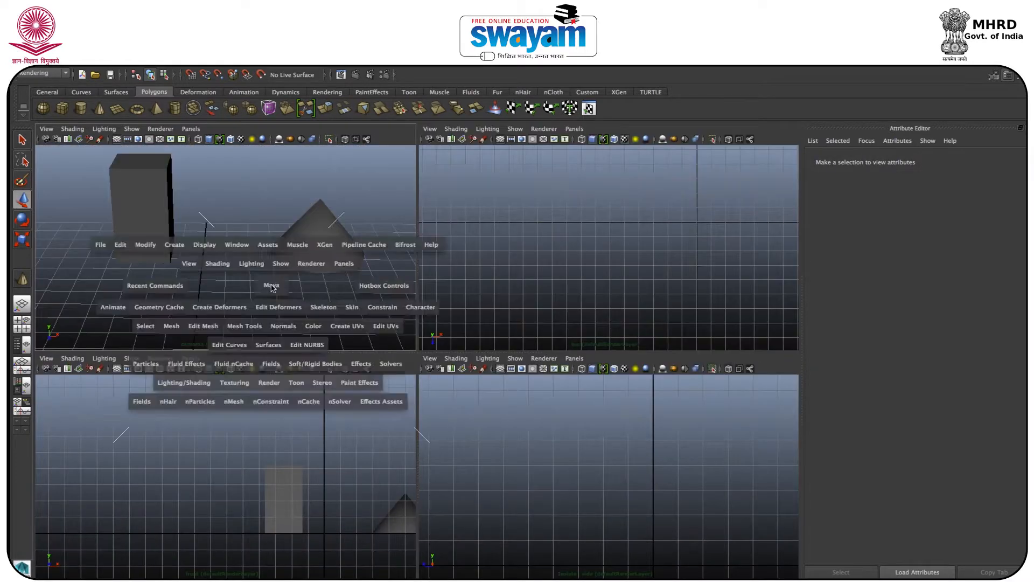
left_click(190, 129)
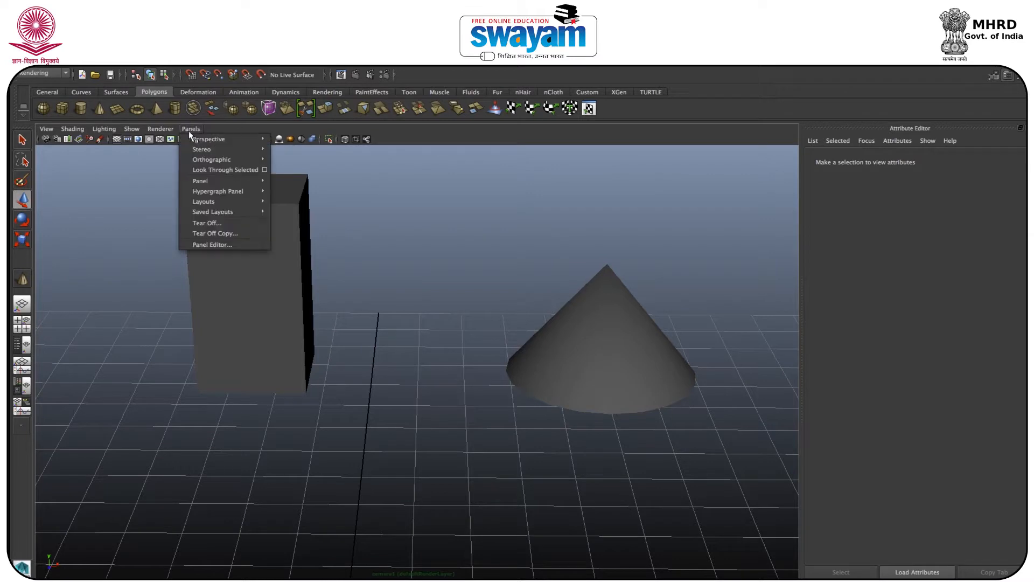
mouse_move(210, 139)
left_click(292, 150)
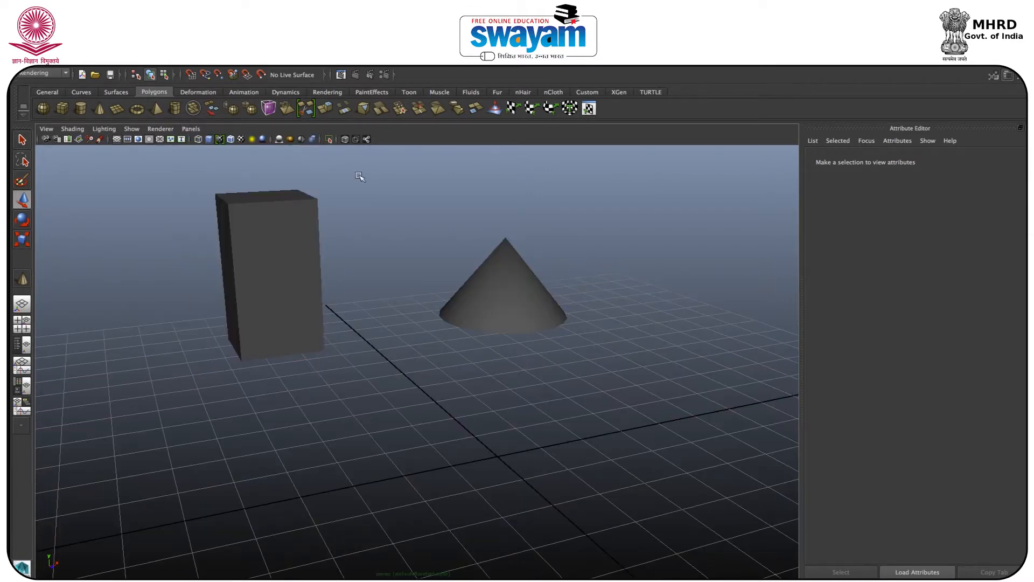
scroll(598, 361, "down", 5)
left_click_drag(509, 246, 619, 356)
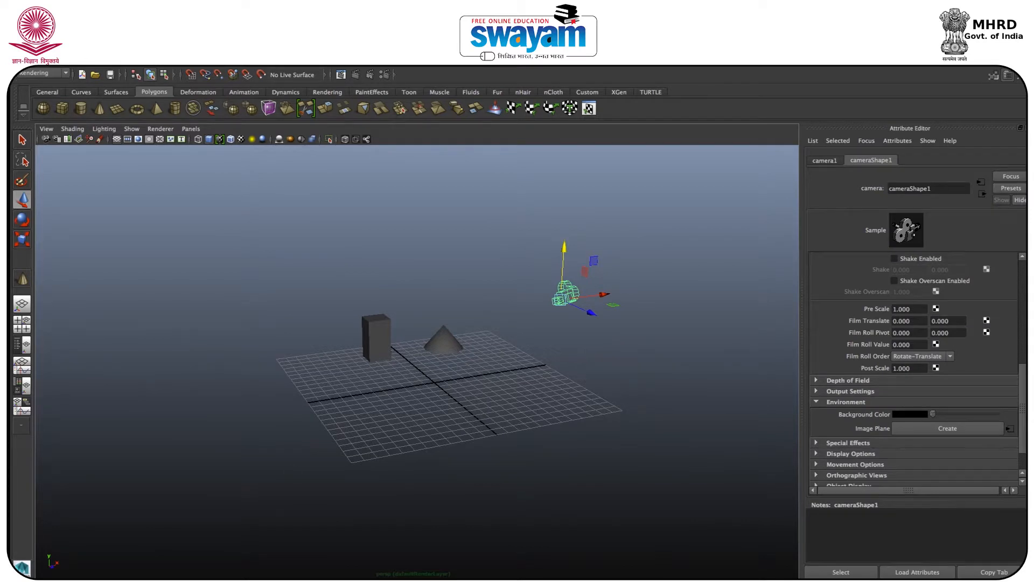
left_click_drag(654, 240, 544, 382)
key("ctrl+a")
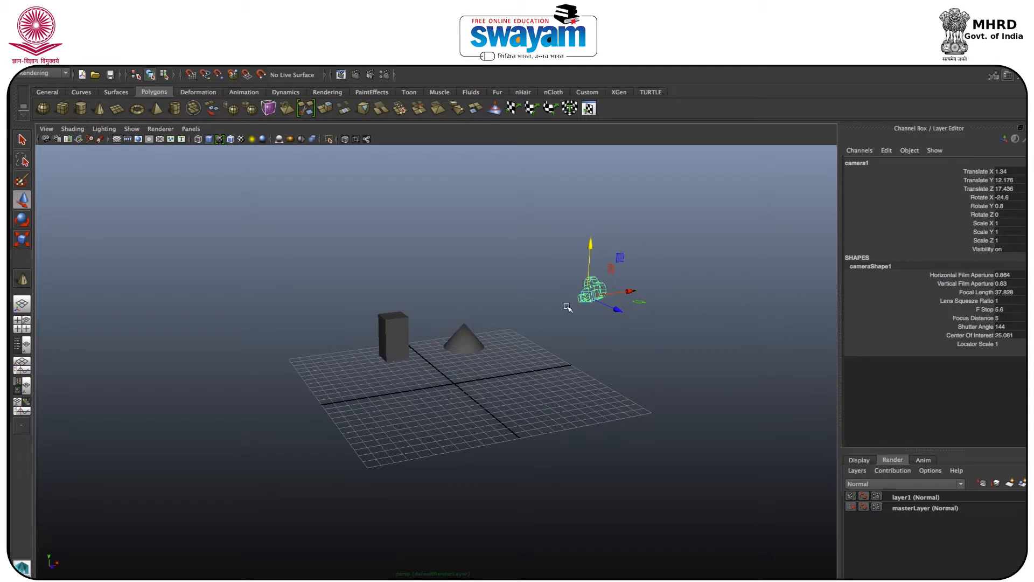
left_click_drag(538, 392, 413, 397, "alt")
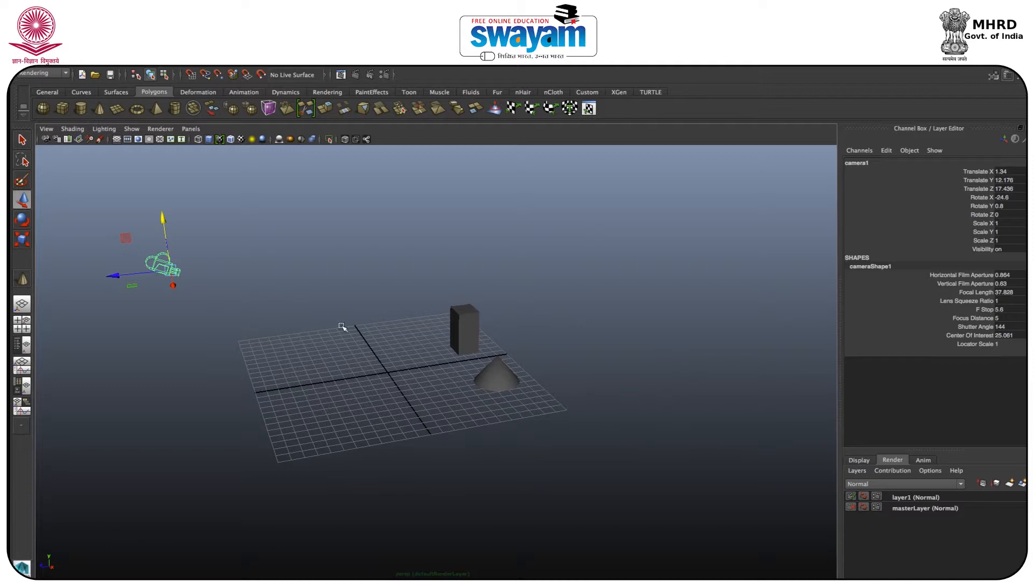
left_click_drag(321, 340, 399, 337, "alt")
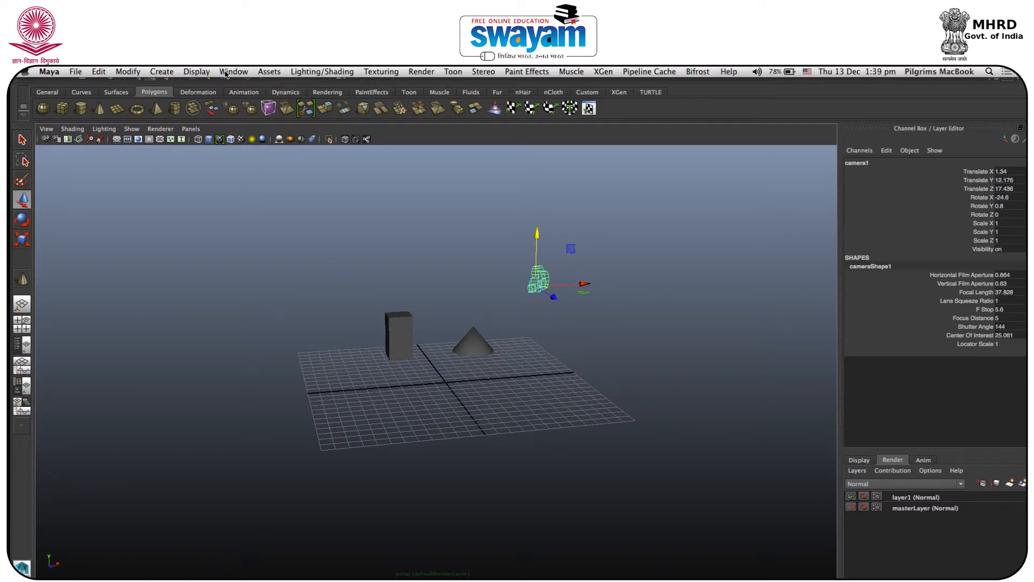
Step: Try to freeze the transformations of camera1
left_click(227, 73)
mouse_move(128, 73)
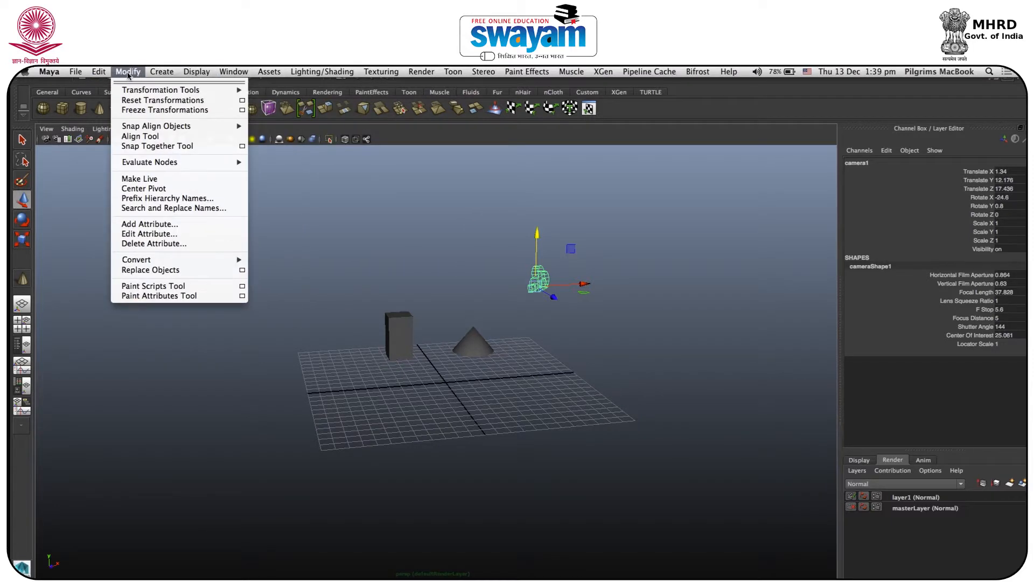
left_click(143, 111)
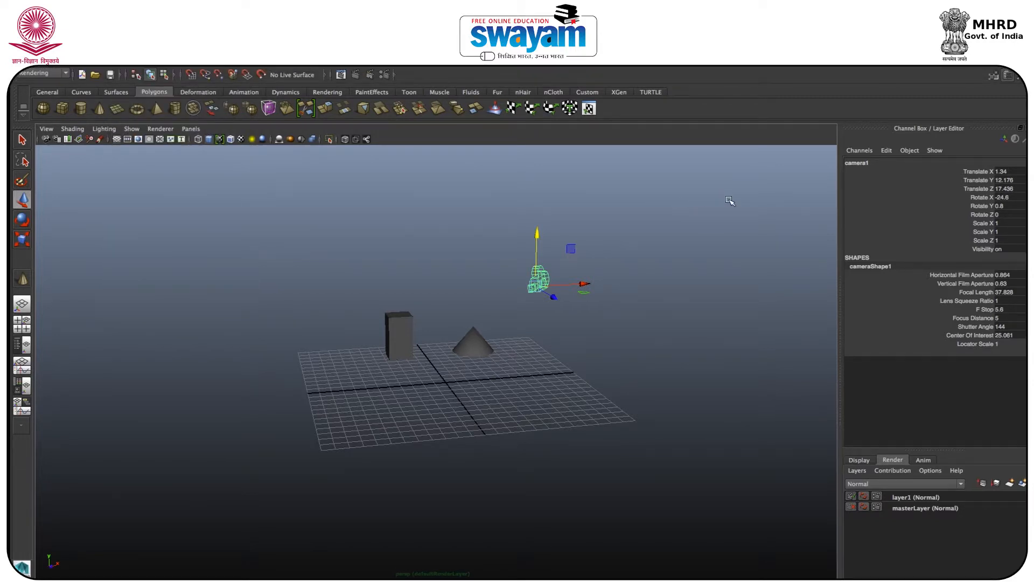
left_click(620, 237)
left_click_drag(619, 237, 520, 299)
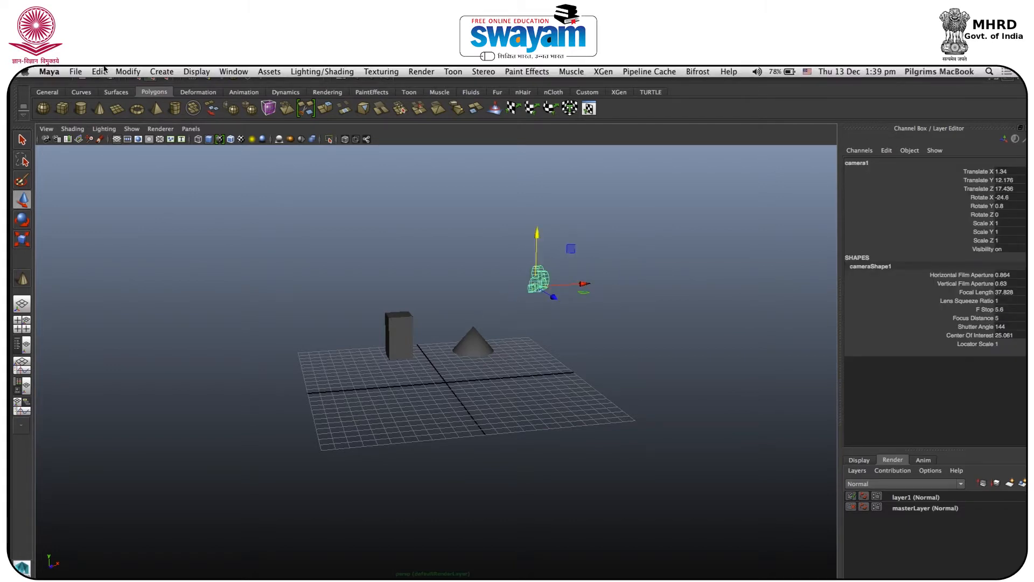
left_click(128, 72)
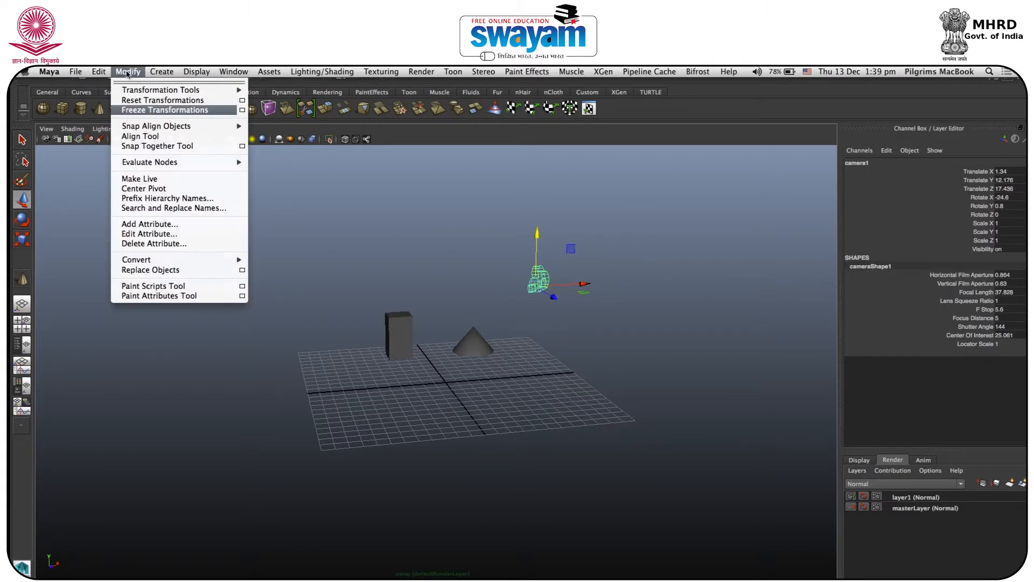
left_click(147, 114)
Step: Move camera1 along its X axis to a Translate X of 2.809
left_click(523, 274)
left_click(533, 278)
left_click_drag(546, 291, 484, 300, "alt")
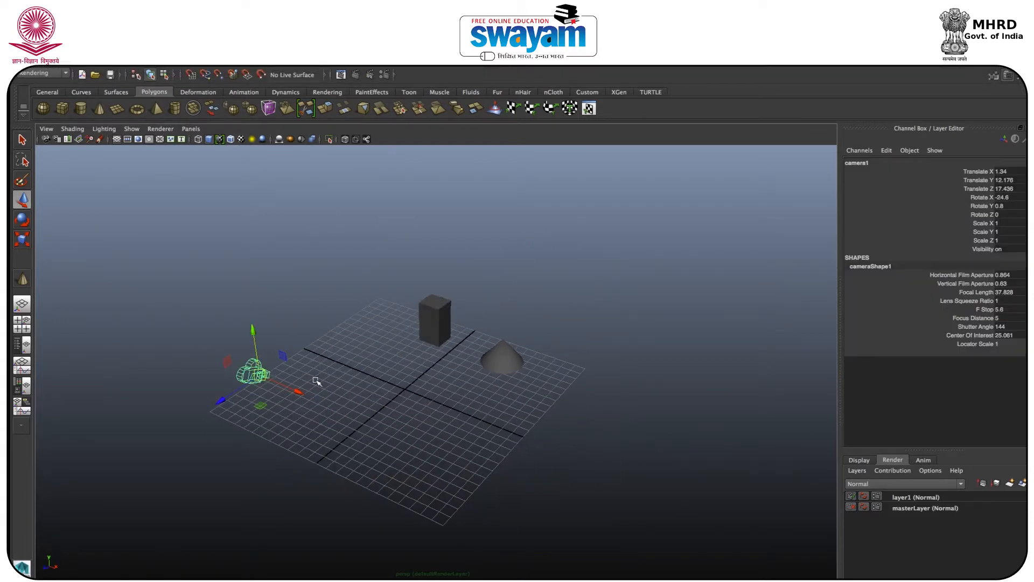
left_click_drag(298, 392, 418, 387)
left_click_drag(420, 335, 637, 217, "alt")
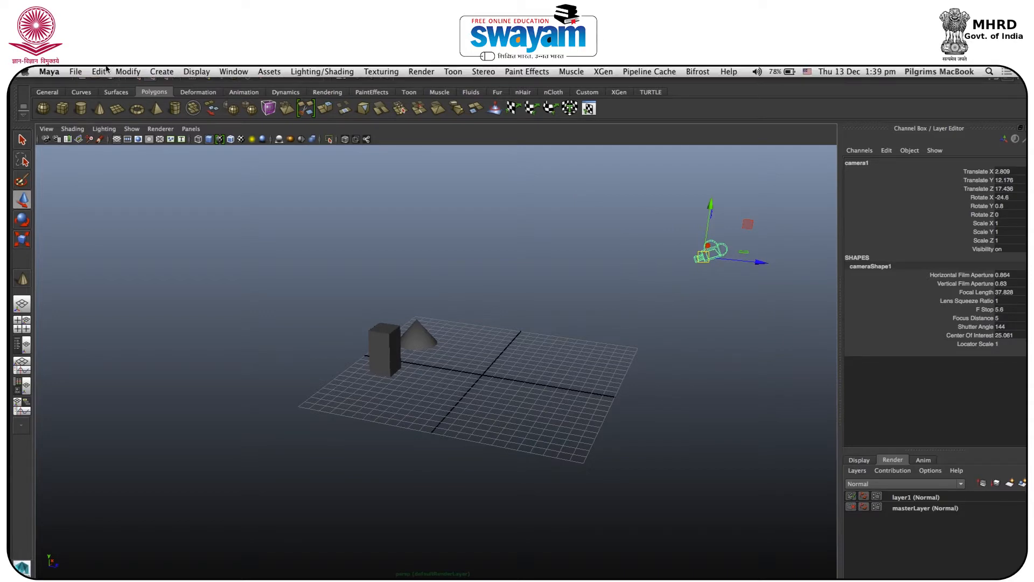
Step: Try to freeze camera1's transformations through the Freeze Transformations options, with Translate, Rotate and Scale included
left_click(125, 72)
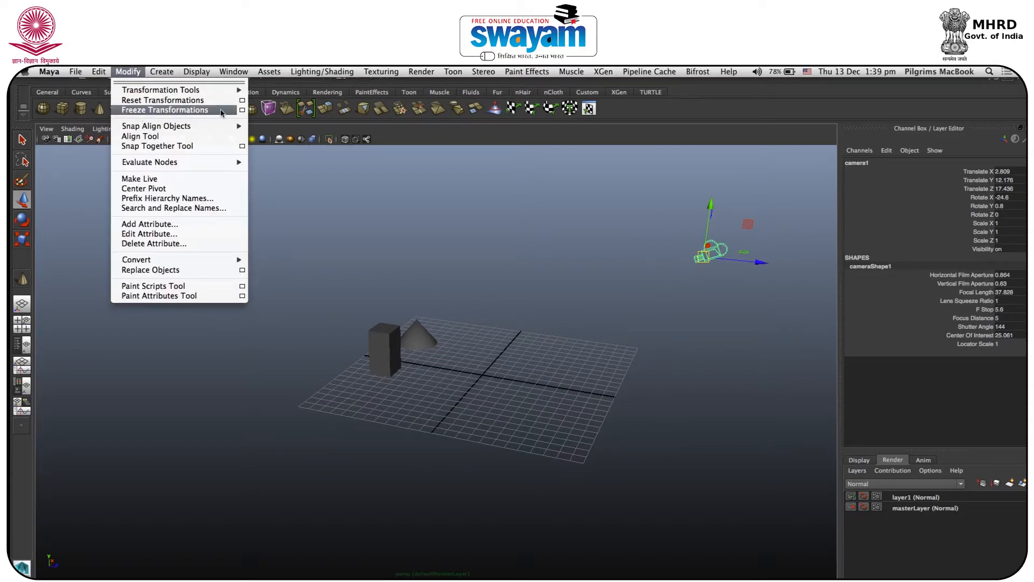
left_click(242, 109)
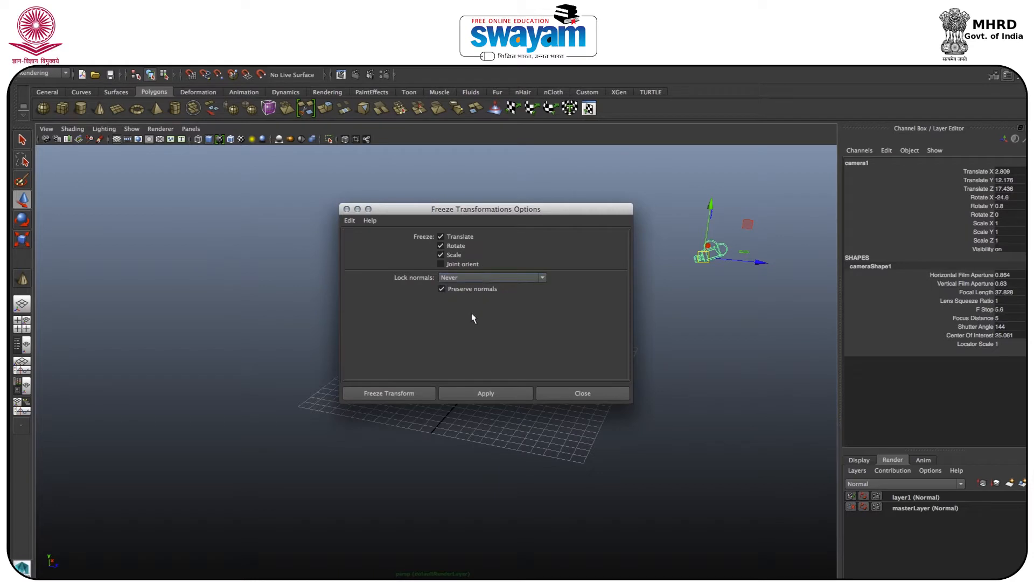
left_click(451, 289)
left_click(395, 393)
left_click(645, 273)
left_click_drag(657, 249, 743, 293)
left_click(675, 336)
left_click_drag(662, 339, 619, 284, "alt")
left_click_drag(613, 240, 668, 283)
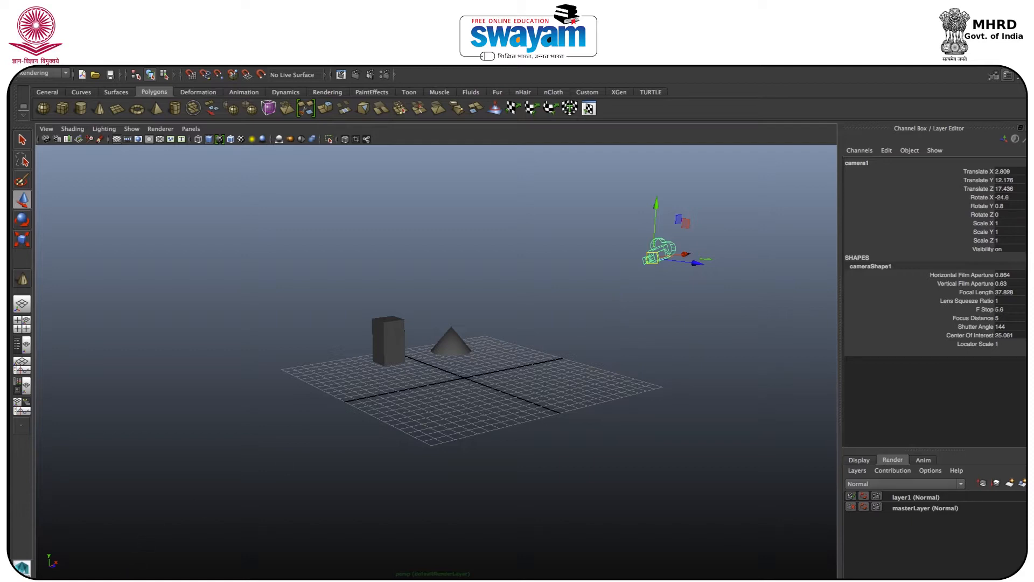
Step: Set a keyframe on all of camera1's transform and visibility channels
key("q")
key("w")
left_click_drag(530, 208, 716, 318)
key("s")
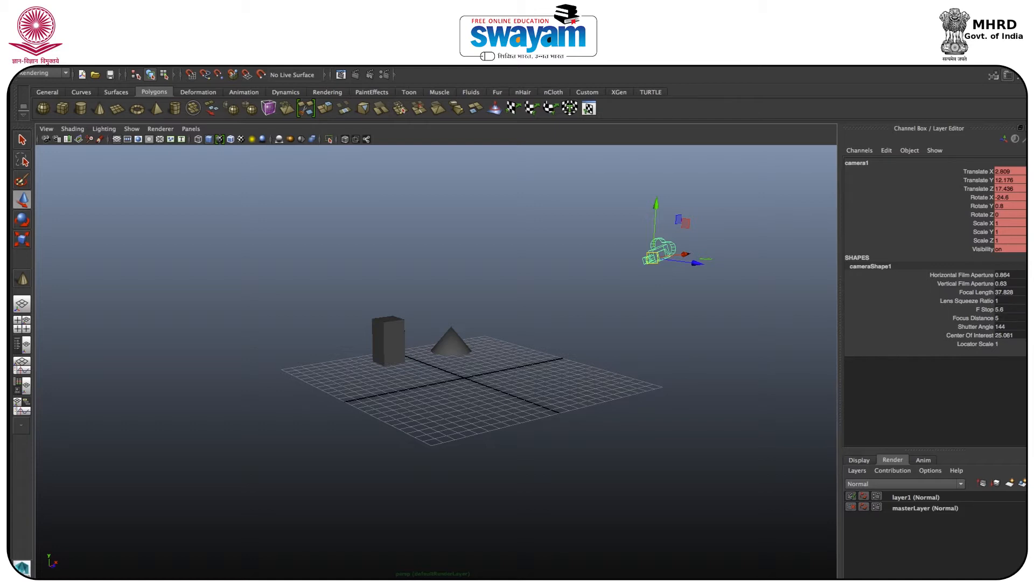
key("q")
key("w")
Step: Look through camera1, pull it back and orbit it to frame the box and cone at an angle, and clear the selection
left_click(192, 130)
mouse_move(207, 142)
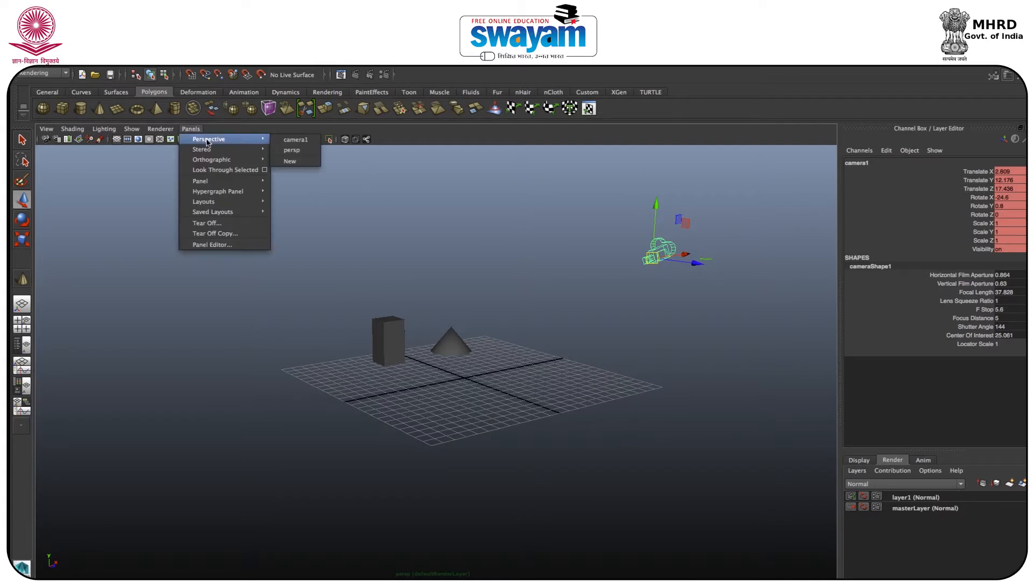
left_click(306, 154)
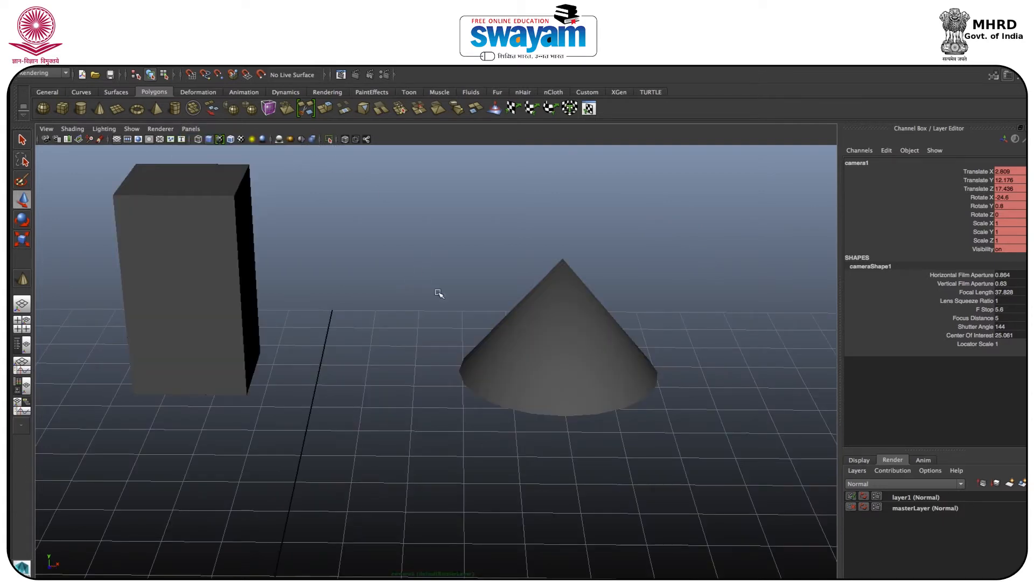
scroll(432, 162, "down", 5)
left_click_drag(370, 305, 485, 275, "alt")
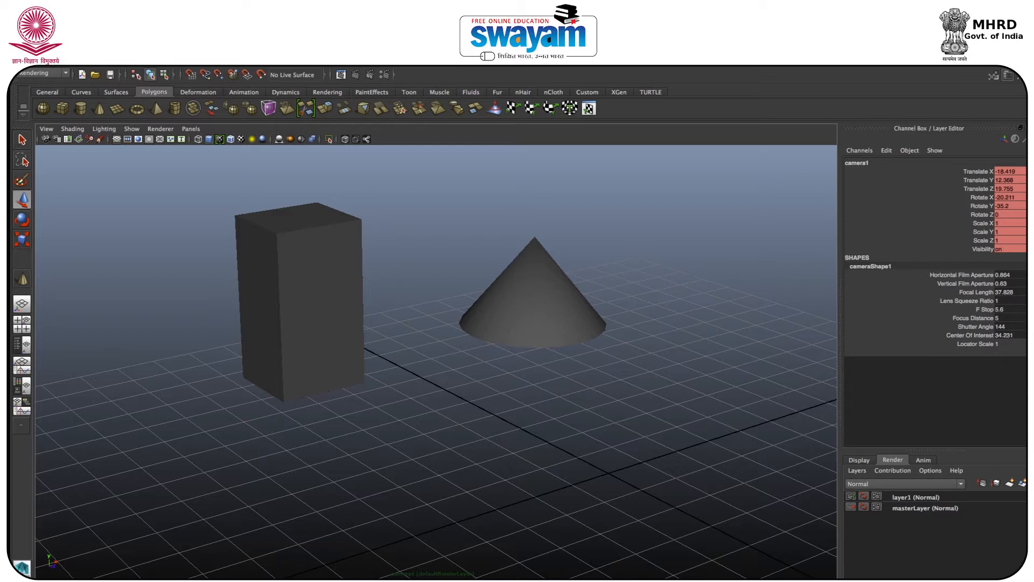
left_click(276, 546)
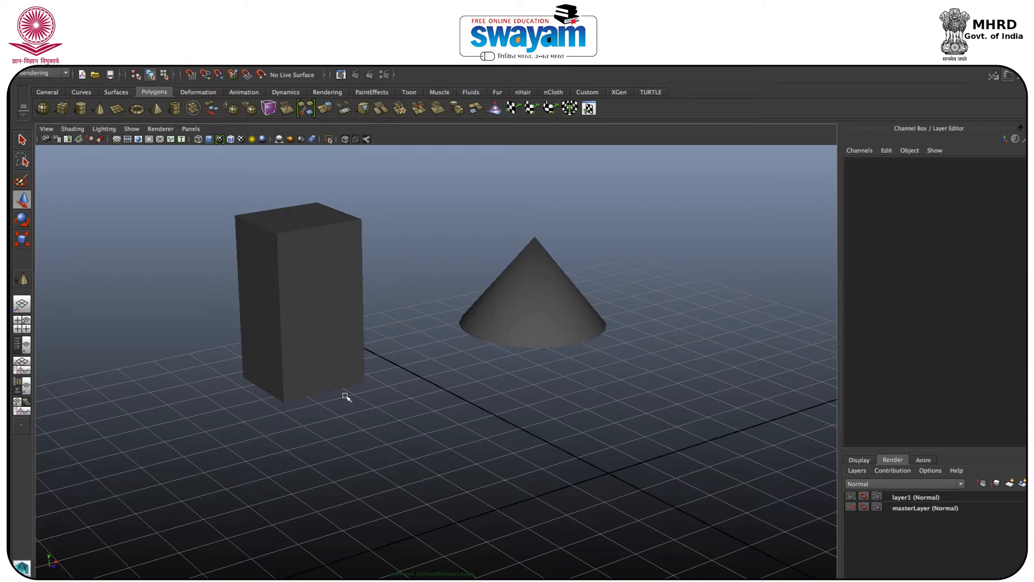
Step: Orbit camera1 to a more frontal view of the box and cone and select the camera in the persp view
left_click_drag(492, 429, 457, 431, "alt")
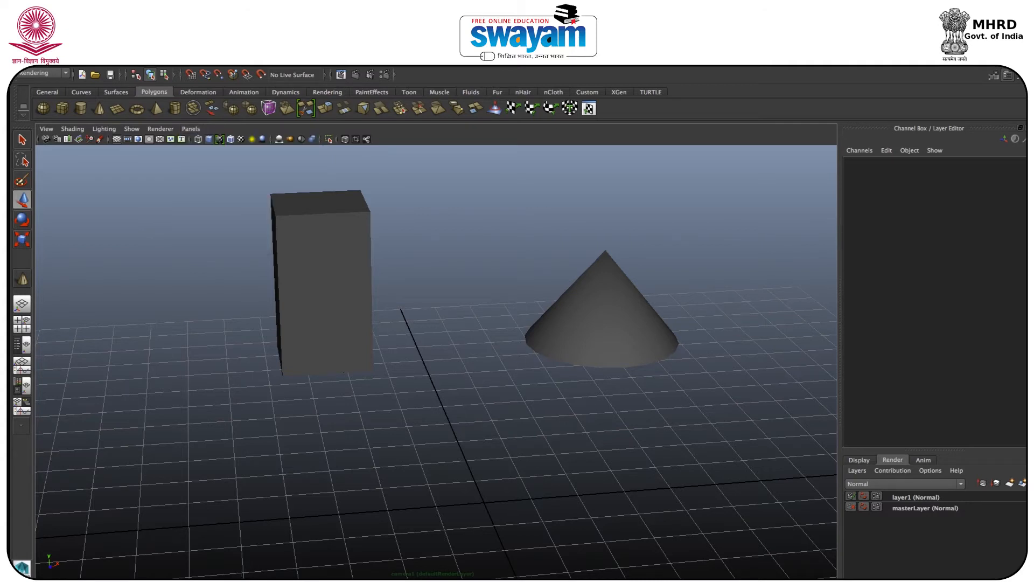
left_click(193, 128)
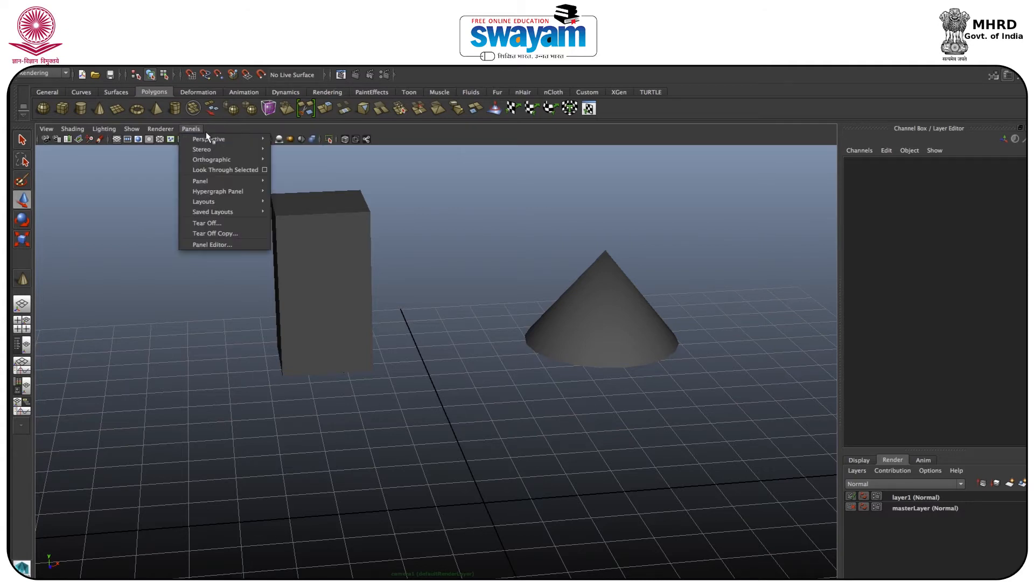
mouse_move(253, 140)
left_click(292, 150)
left_click_drag(651, 215, 721, 345)
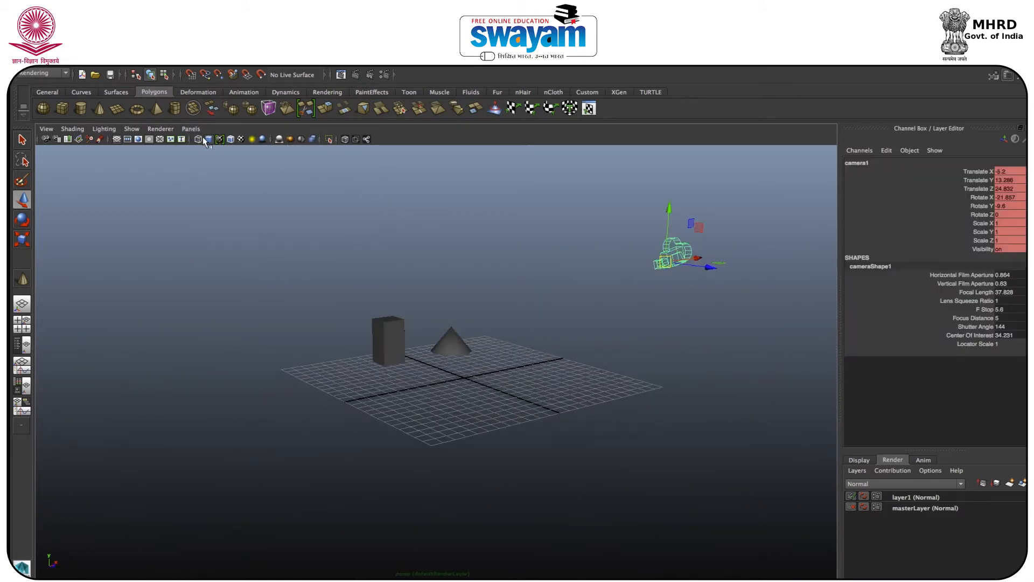
Step: Look through camera1 again and return it to the angled view of the box and cone
left_click(190, 128)
mouse_move(226, 151)
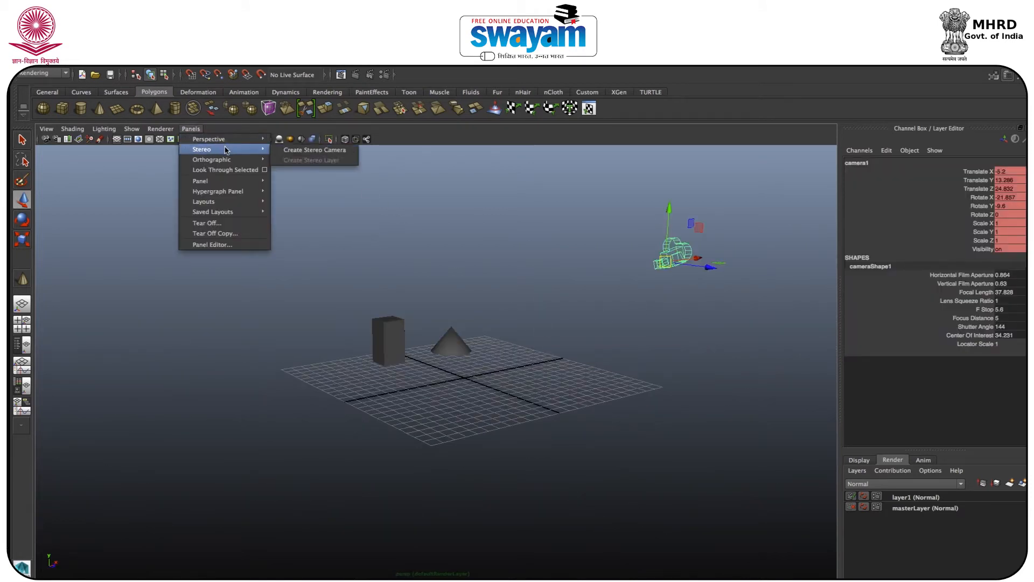
left_click(280, 142)
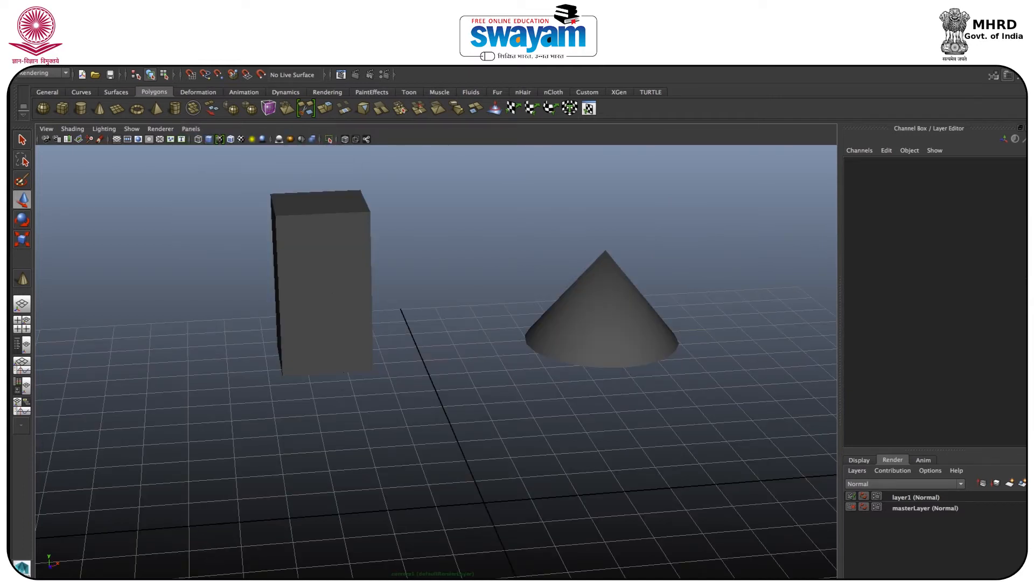
left_click_drag(436, 361, 496, 362, "alt")
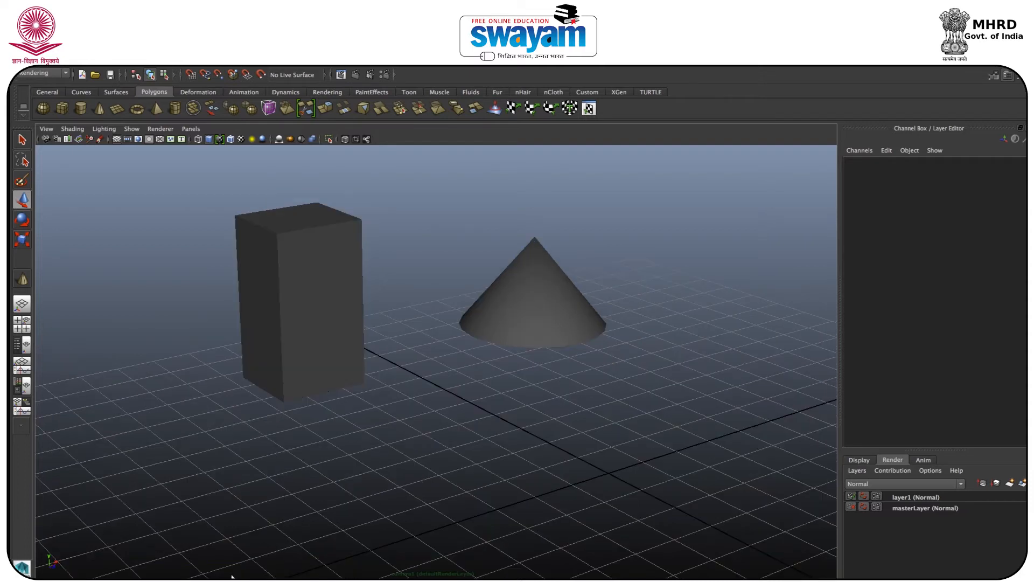
Step: Switch back to the persp view and select camera1 to check its placement relative to the box and cone
left_click(191, 128)
mouse_move(239, 142)
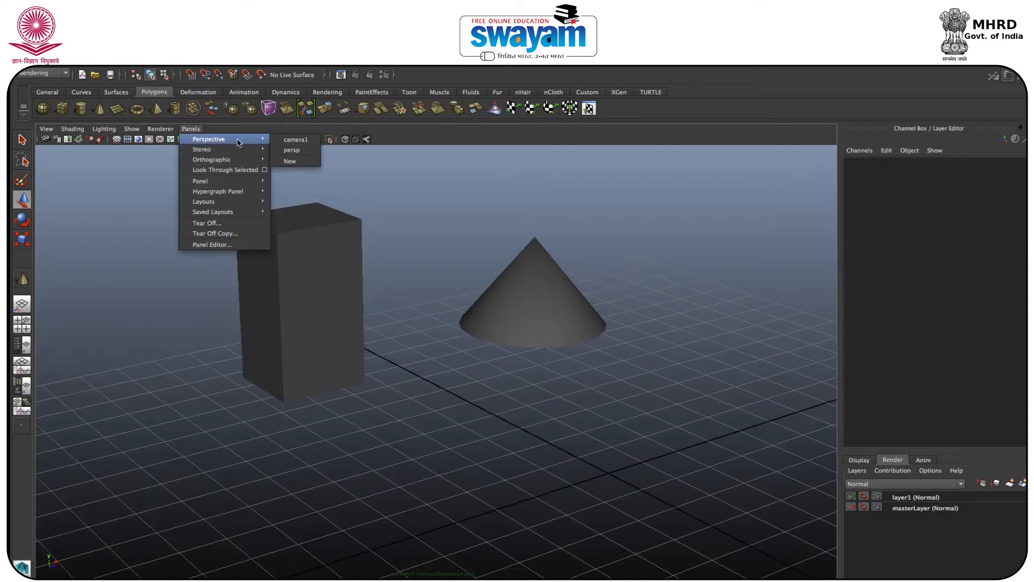
left_click(295, 140)
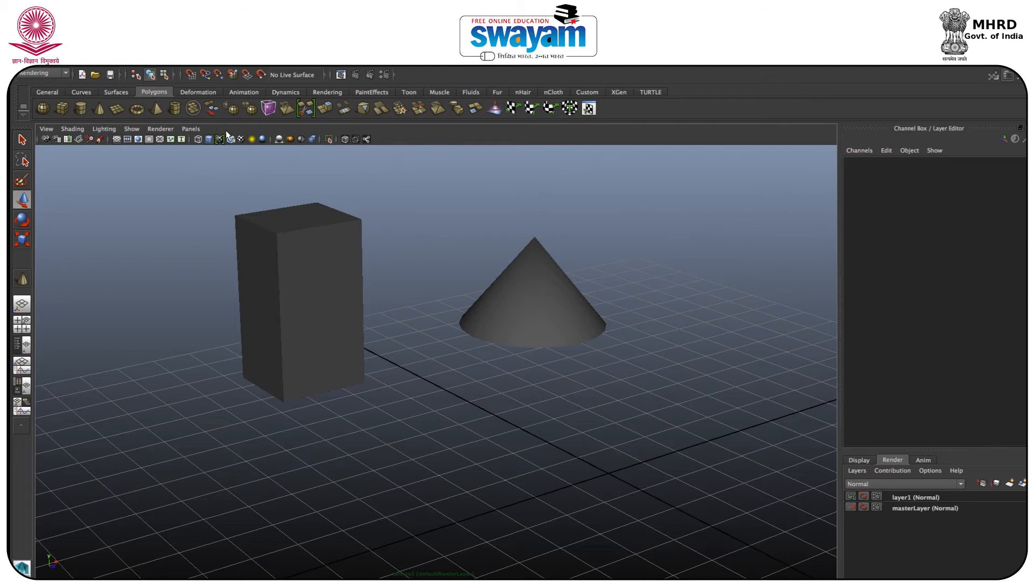
left_click(193, 128)
mouse_move(231, 140)
left_click(286, 149)
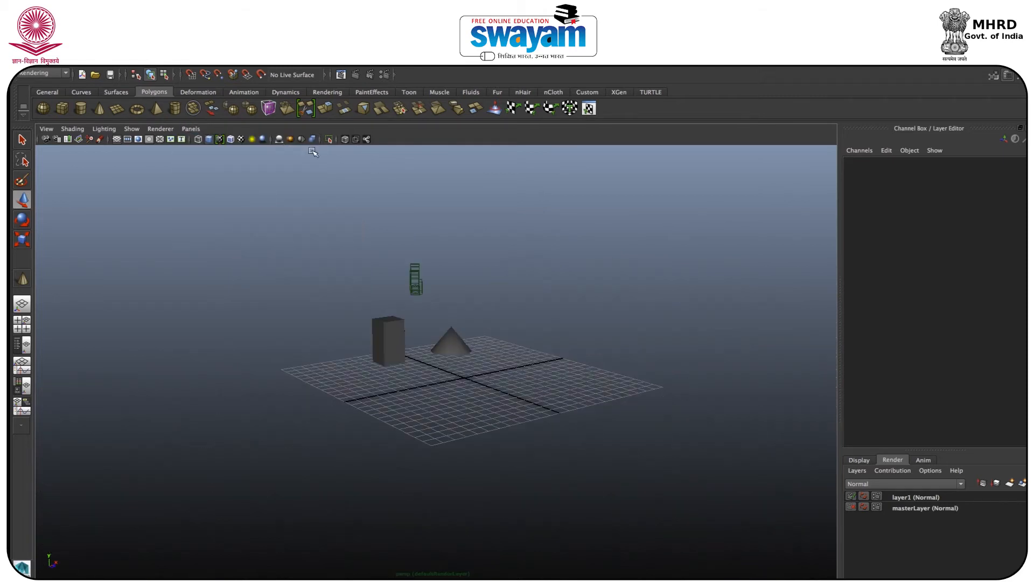
left_click_drag(507, 231, 393, 291)
left_click_drag(310, 370, 334, 375, "alt")
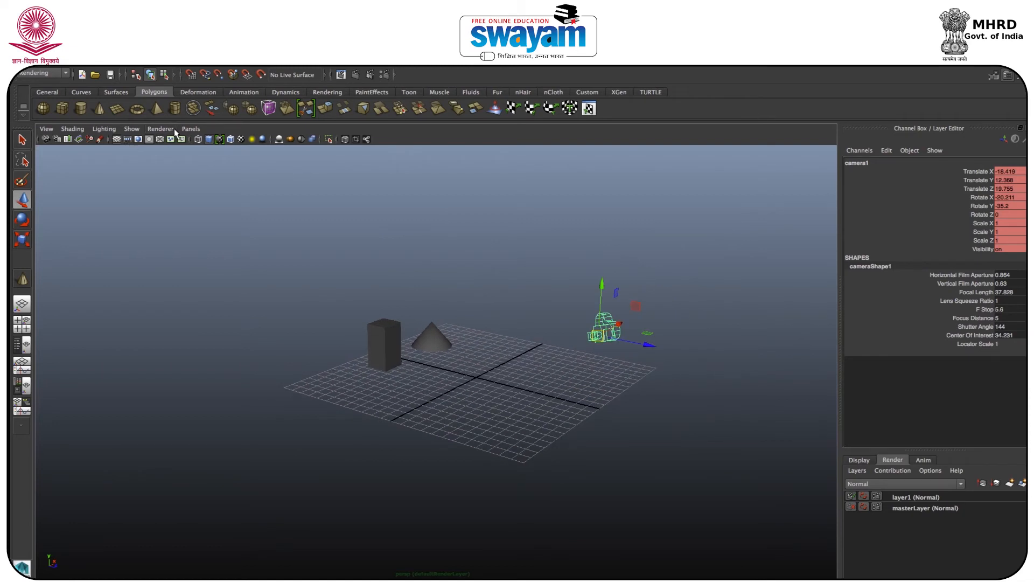
Step: Look through camera1 and orbit it around the box and cone to view them from another side
left_click(191, 129)
mouse_move(200, 138)
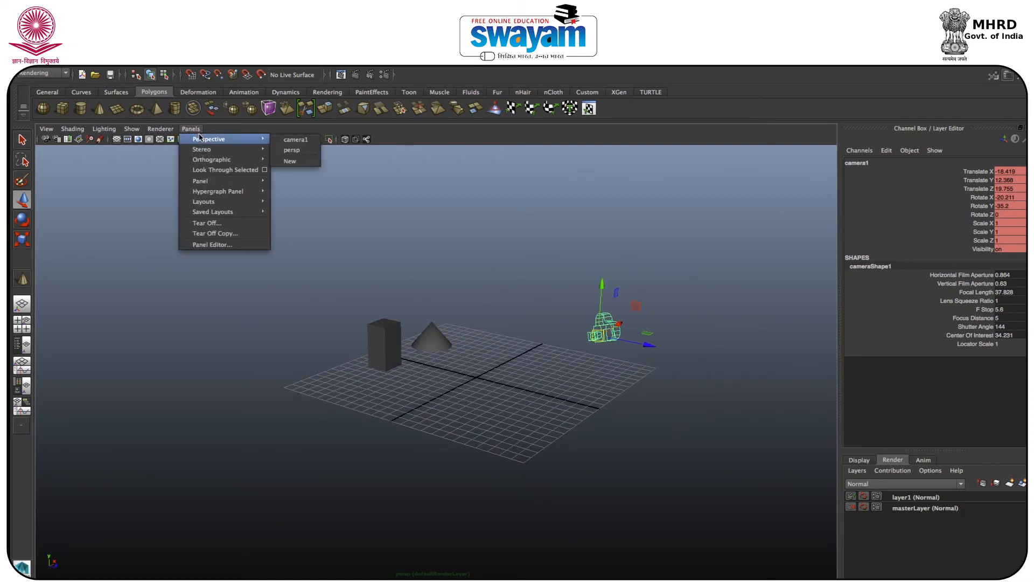
left_click(295, 139)
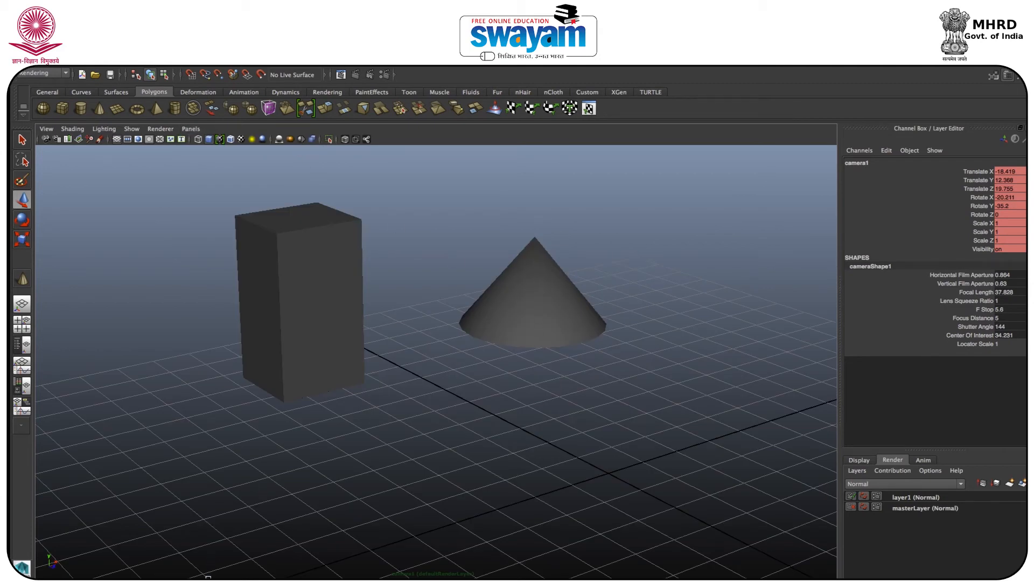
left_click_drag(402, 410, 377, 409, "alt")
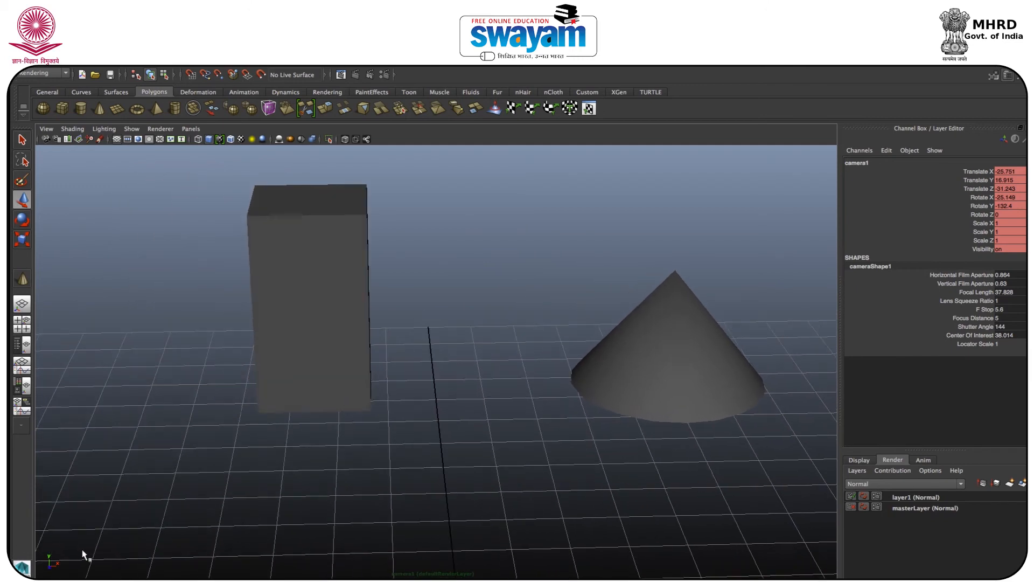
key("Escape")
Step: Pull camera1 back, pan it, and orbit it until the box partly overlaps the cone
scroll(588, 370, "down", 3)
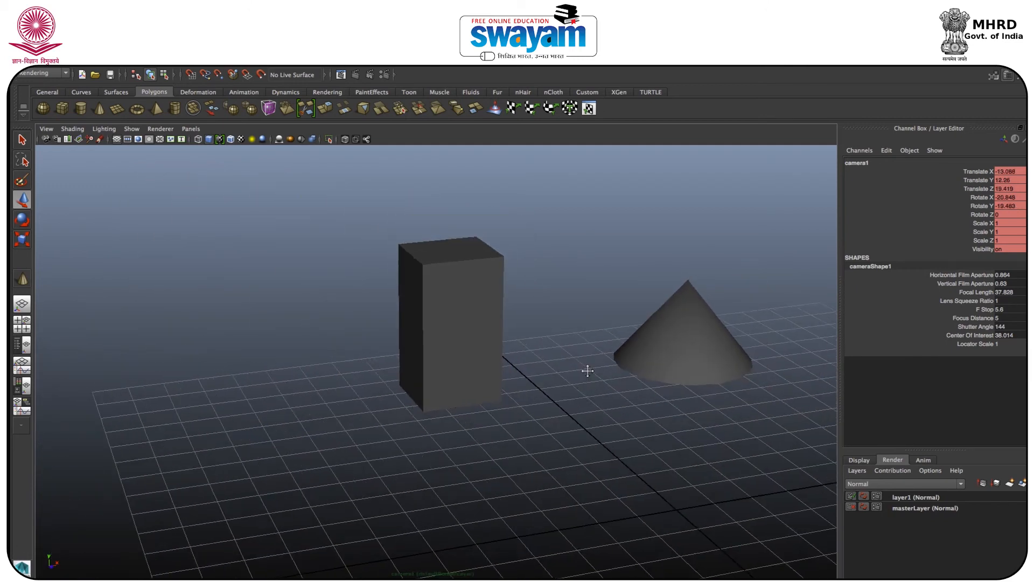
middle_click_drag(588, 371, 548, 377, "alt")
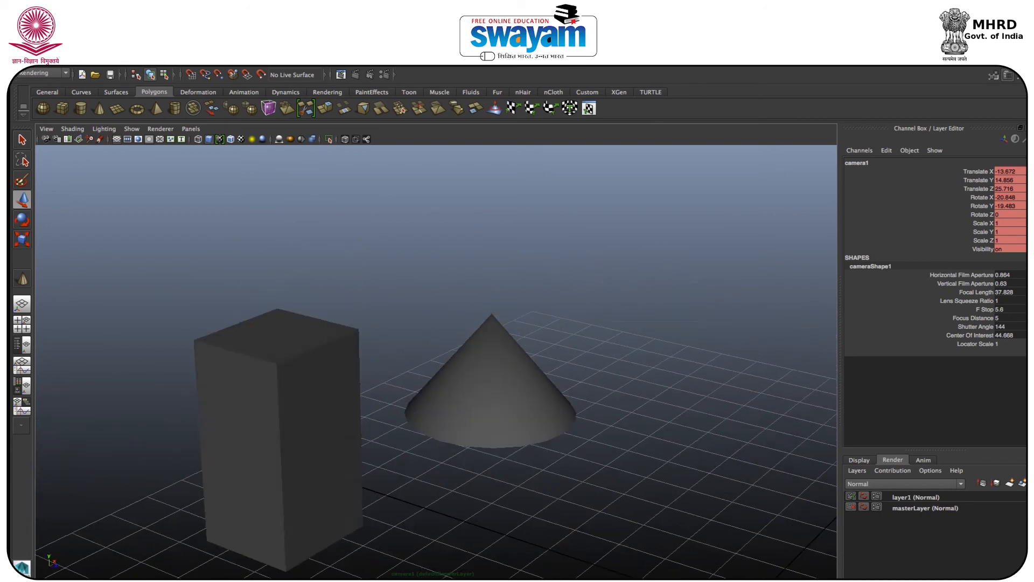
left_click_drag(514, 438, 493, 452, "alt")
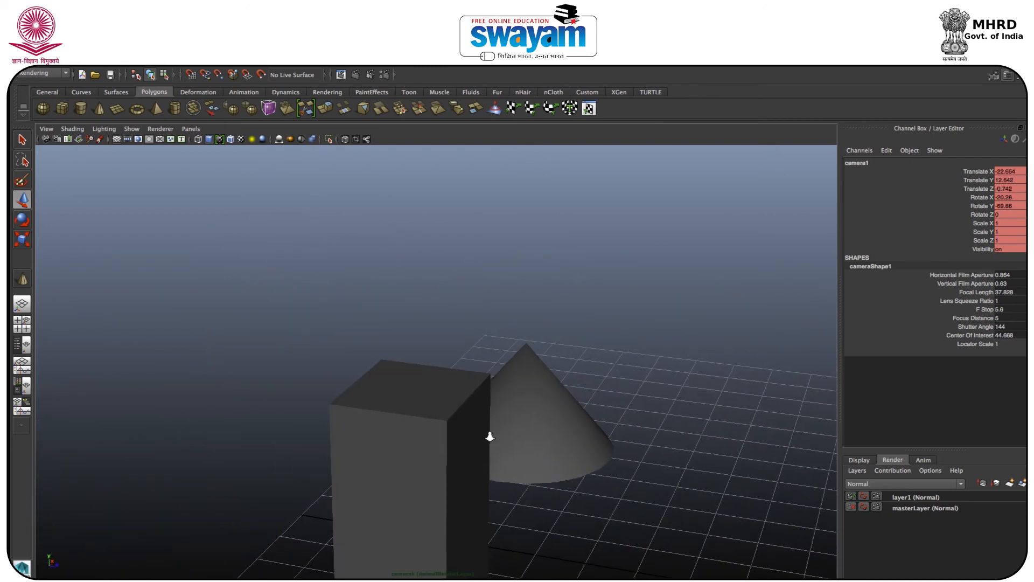